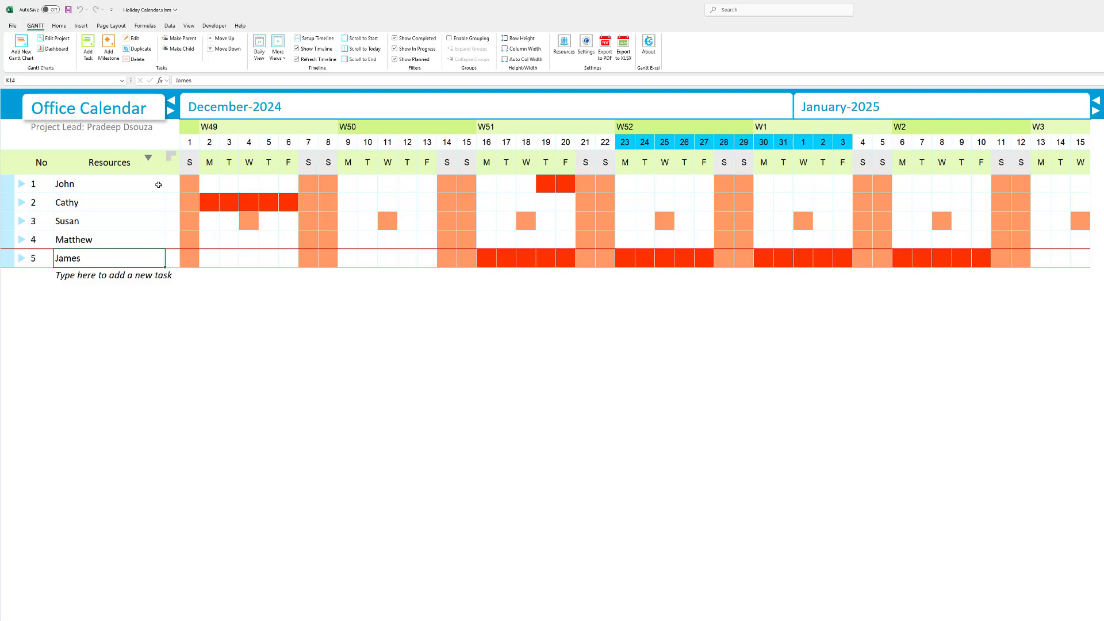
- Select the people's names and view the timeline date range settings, closing them unchanged
{"action": "left_click_drag", "start_coordinate": [144, 181], "coordinate": [140, 261]}
{"action": "left_click", "coordinate": [140, 260]}
{"action": "left_click", "coordinate": [317, 39]}
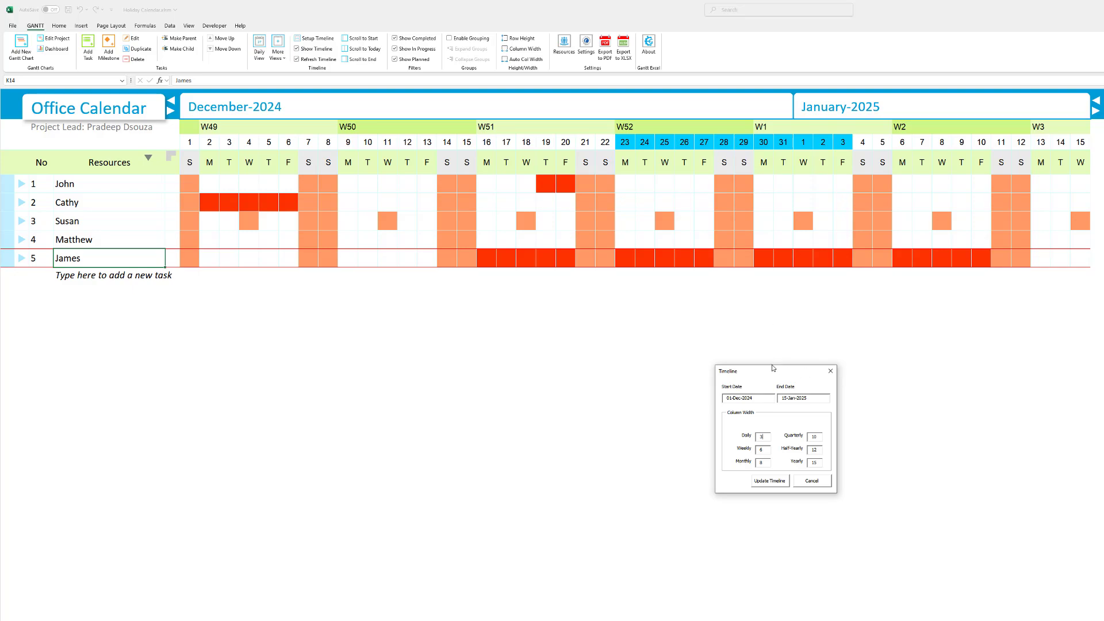
{"action": "left_click_drag", "start_coordinate": [789, 370], "coordinate": [359, 250]}
{"action": "left_click", "coordinate": [401, 251]}
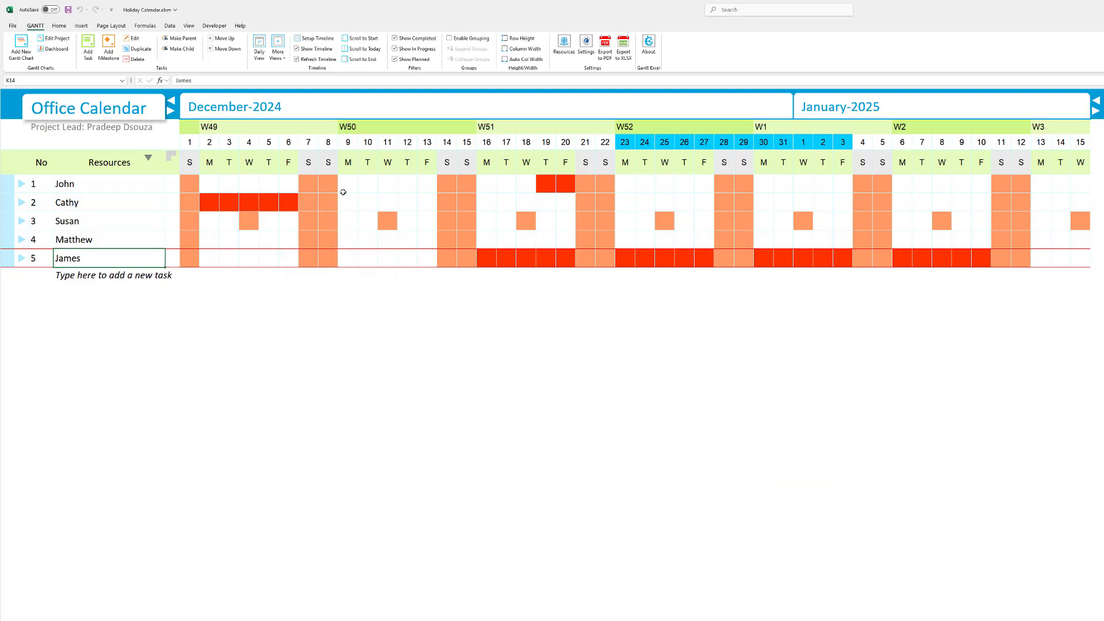
- Look over the people/holiday and chart display settings, closing both without changes
{"action": "left_click", "coordinate": [564, 52]}
{"action": "left_click_drag", "start_coordinate": [647, 308], "coordinate": [415, 251]}
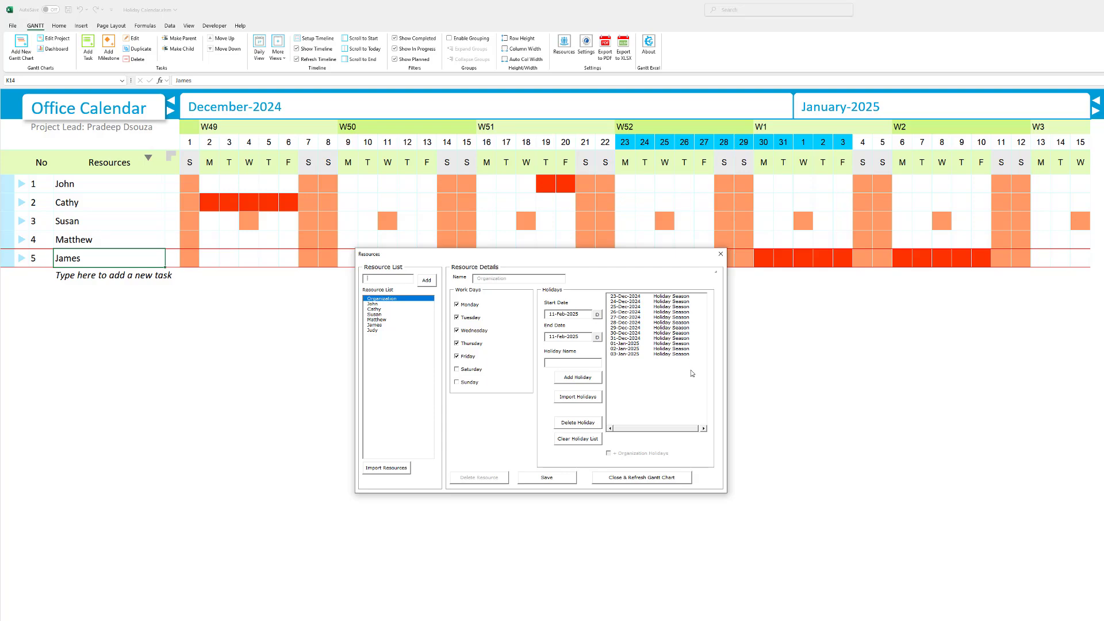
{"action": "left_click", "coordinate": [720, 254]}
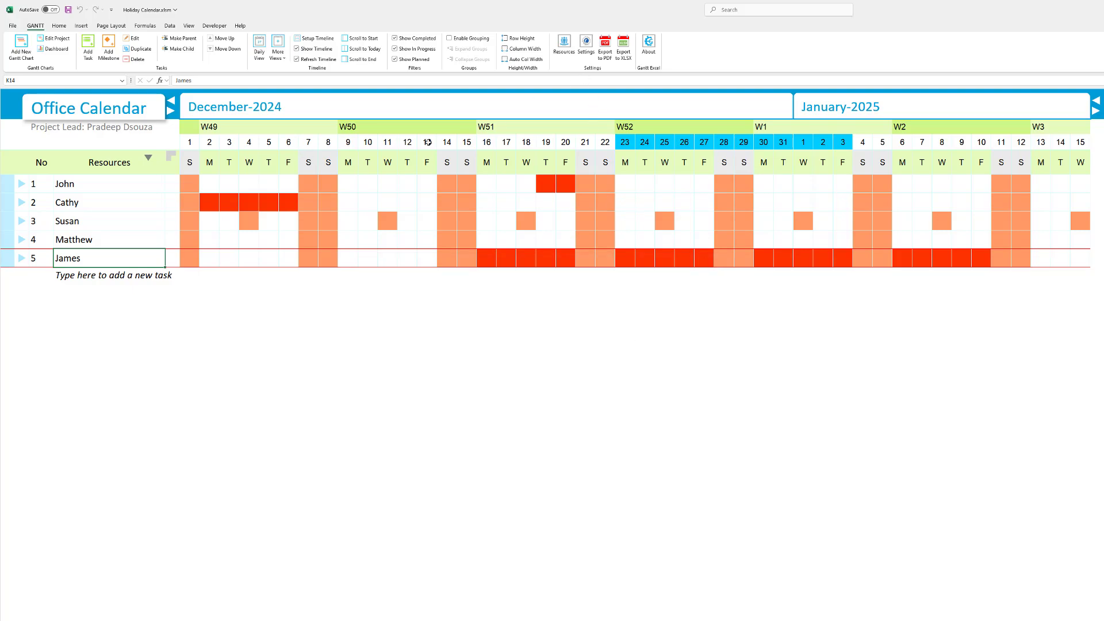
{"action": "left_click", "coordinate": [586, 51]}
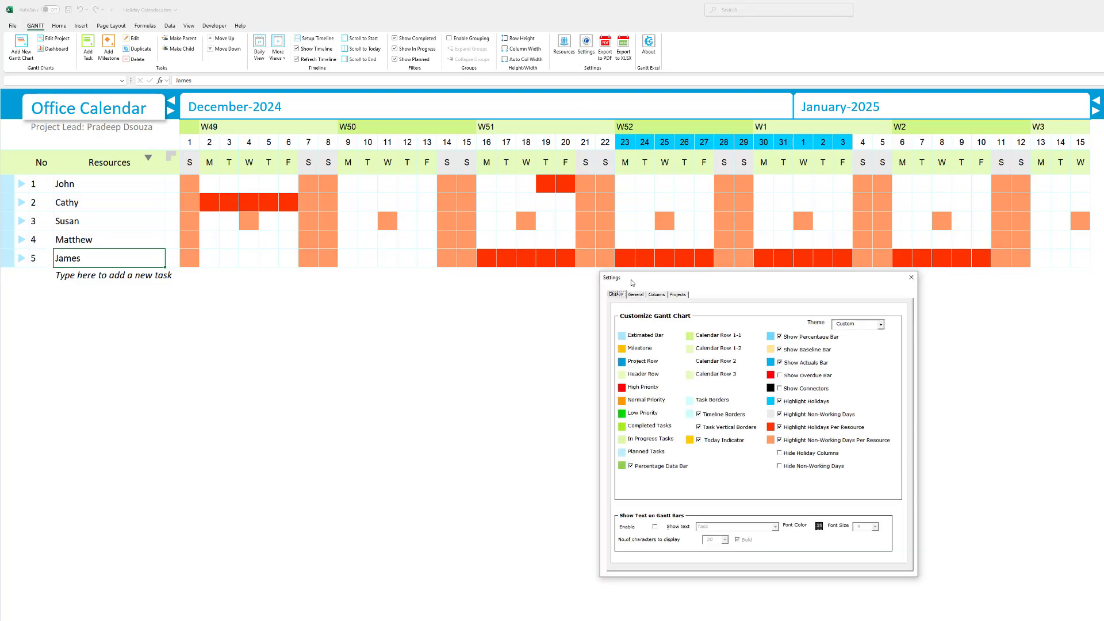
{"action": "left_click_drag", "start_coordinate": [611, 282], "coordinate": [304, 231]}
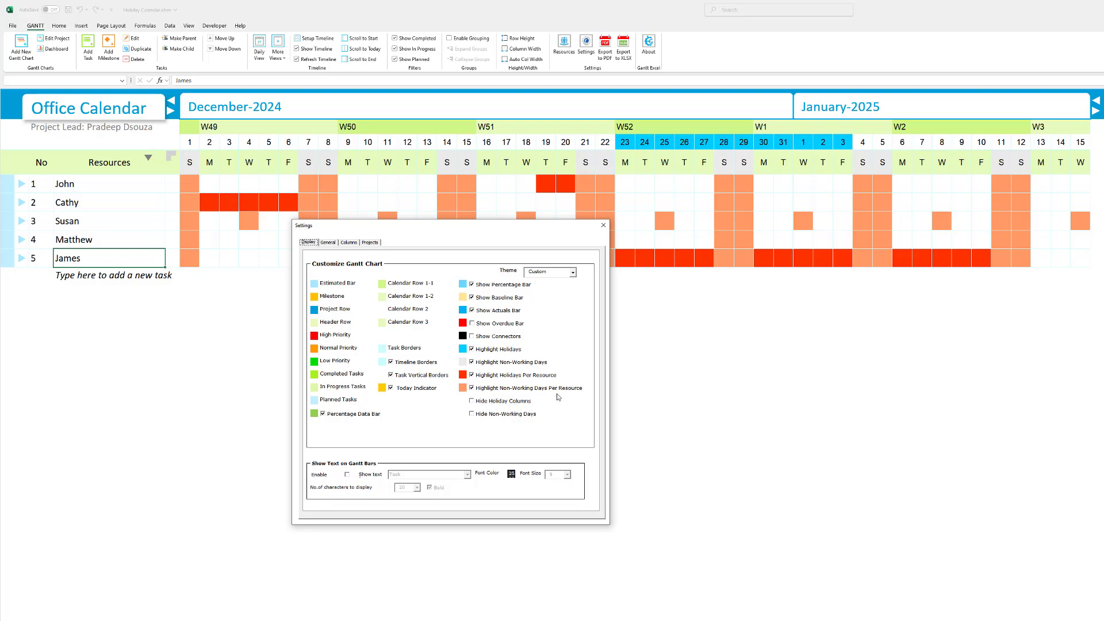
{"action": "key", "text": "Escape"}
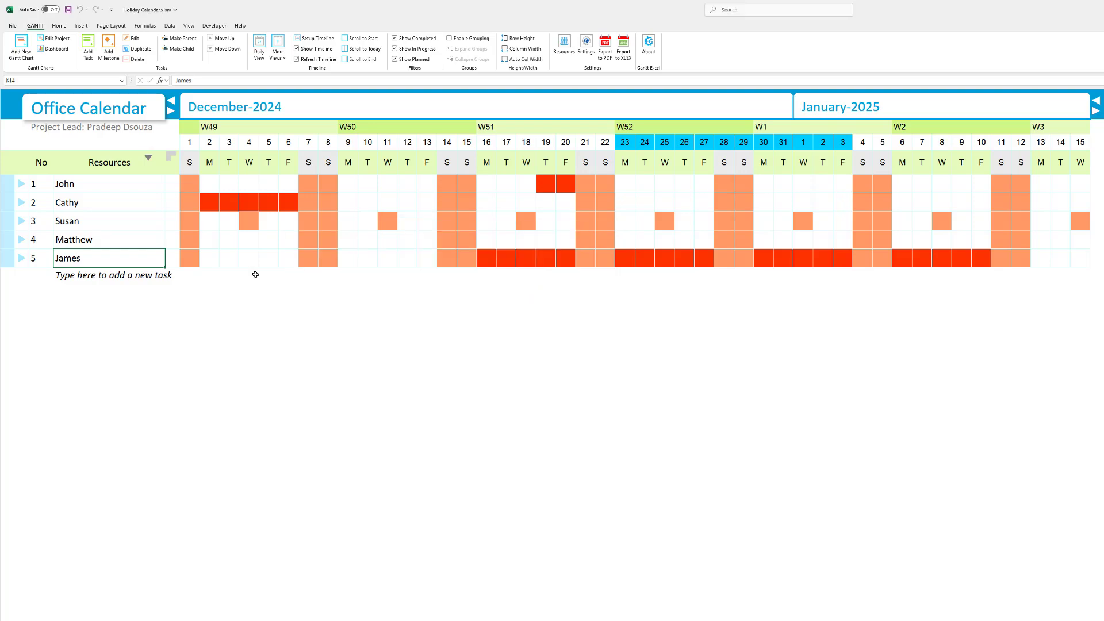
- Highlight the five people's rows across the calendar days, then clear the selection
{"action": "left_click", "coordinate": [99, 196]}
{"action": "left_click_drag", "start_coordinate": [100, 196], "coordinate": [685, 280]}
{"action": "left_click", "coordinate": [454, 324]}
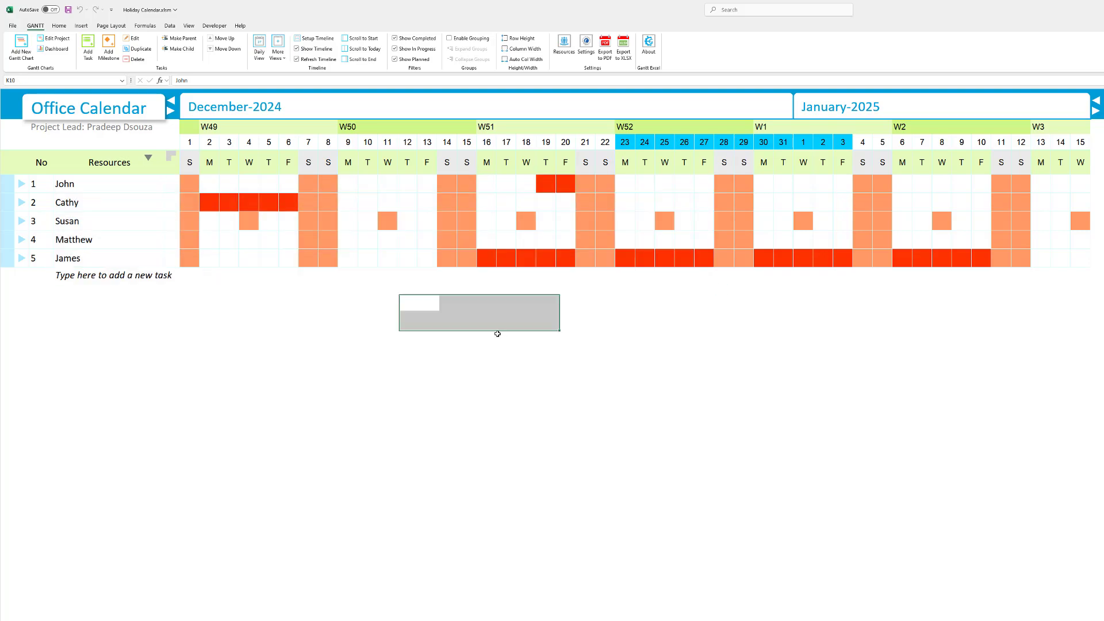
{"action": "left_click", "coordinate": [506, 336]}
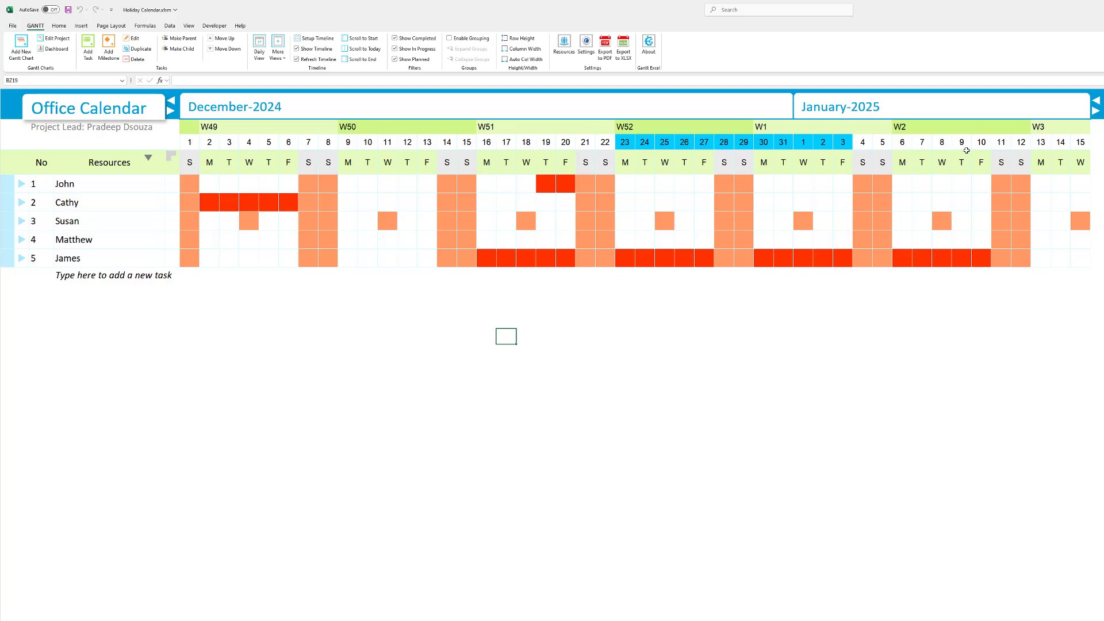
- Highlight the December–January week labels, day numbers and W49 working days, then the fifth person's 16 December leave
{"action": "left_click_drag", "start_coordinate": [229, 130], "coordinate": [957, 138]}
{"action": "left_click", "coordinate": [427, 367]}
{"action": "left_click_drag", "start_coordinate": [192, 145], "coordinate": [796, 145]}
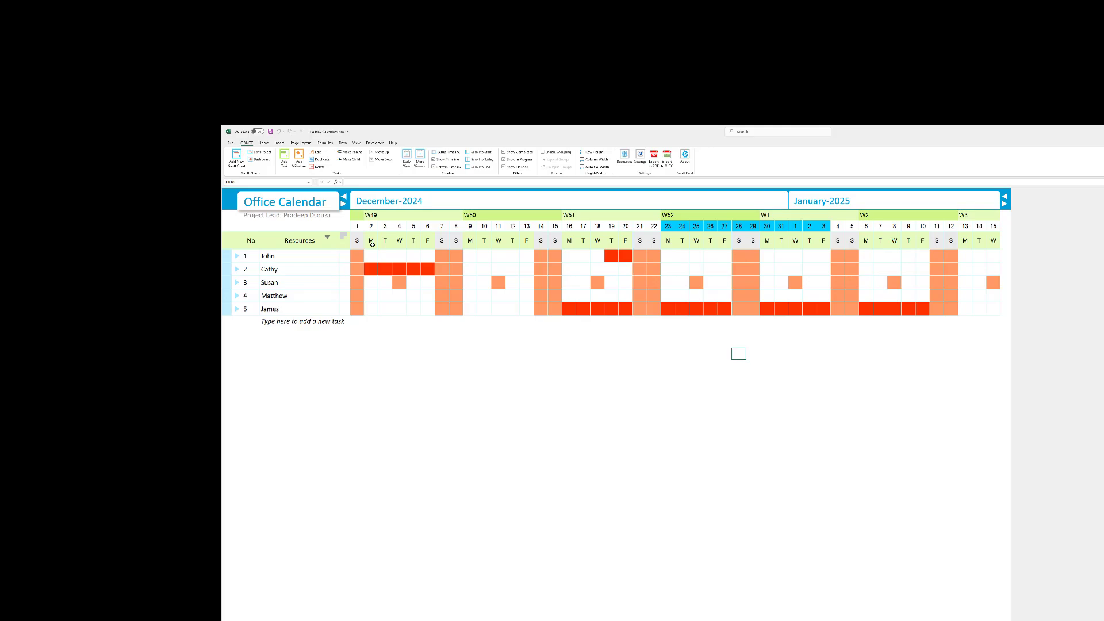
{"action": "left_click_drag", "start_coordinate": [372, 244], "coordinate": [429, 244]}
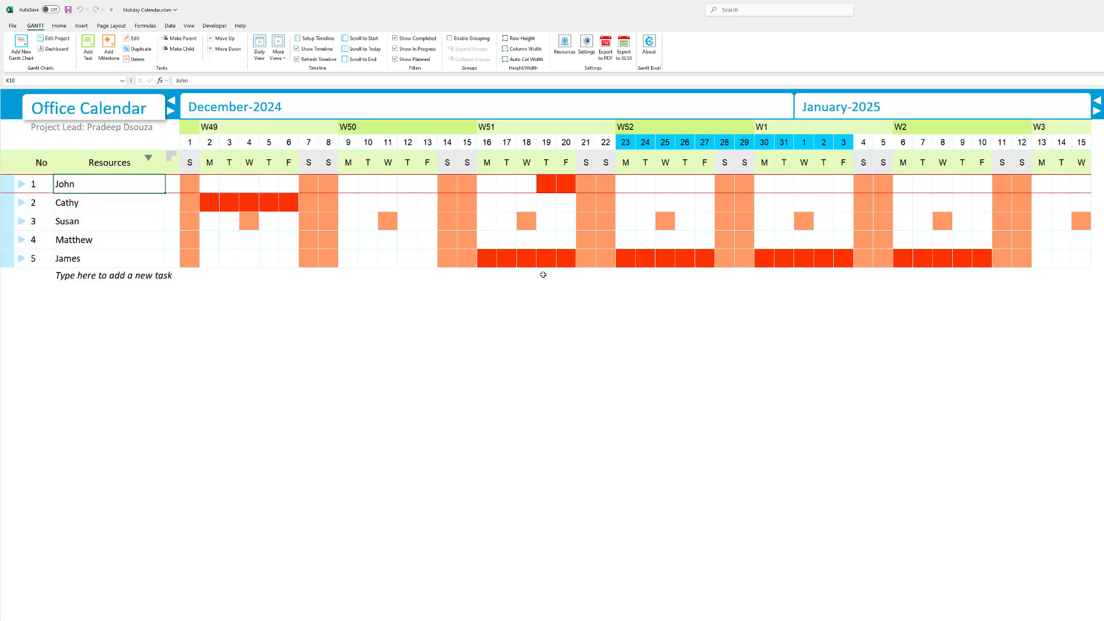
{"action": "left_click", "coordinate": [490, 260]}
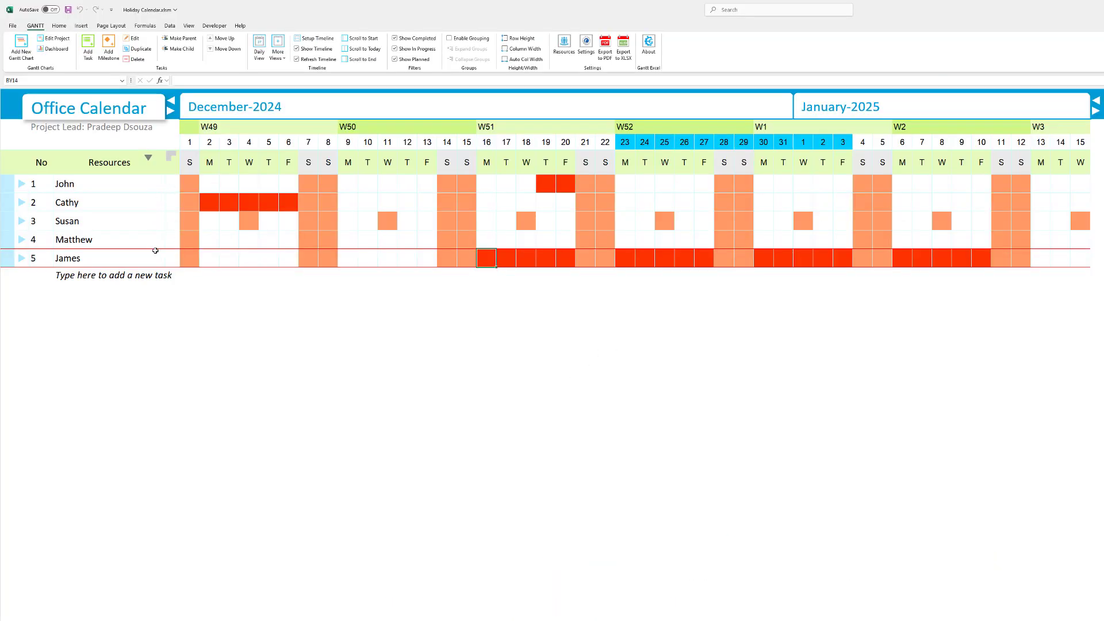
- Create a 'Team Calendar' chart on sheet TeamCalendar, entering the project lead and disabling costs
{"action": "left_click", "coordinate": [26, 61]}
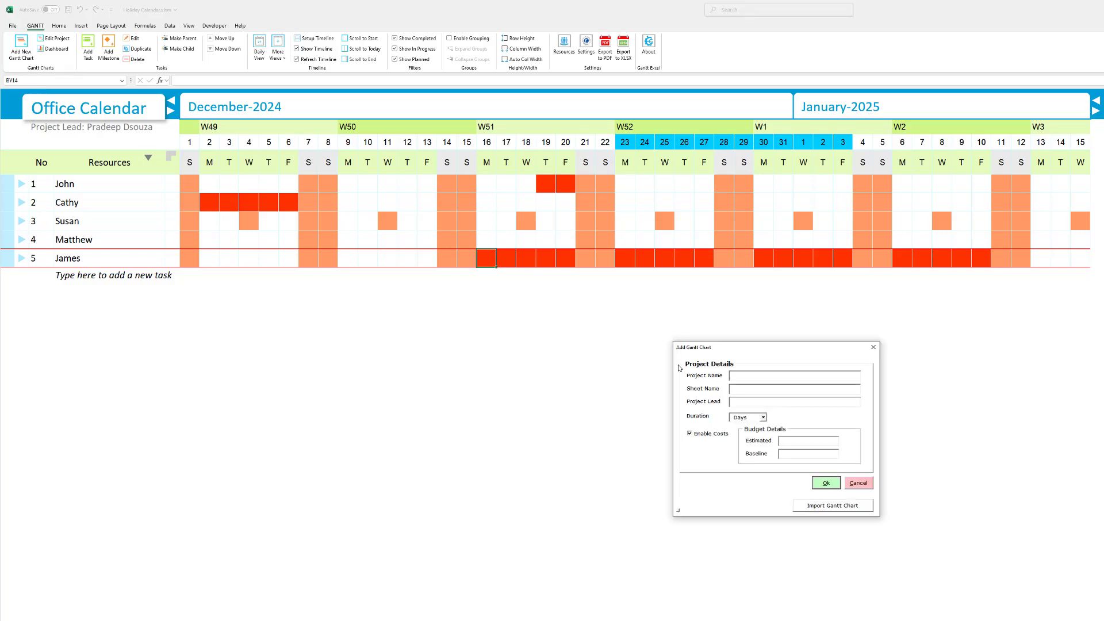
{"action": "left_click_drag", "start_coordinate": [738, 353], "coordinate": [398, 278]}
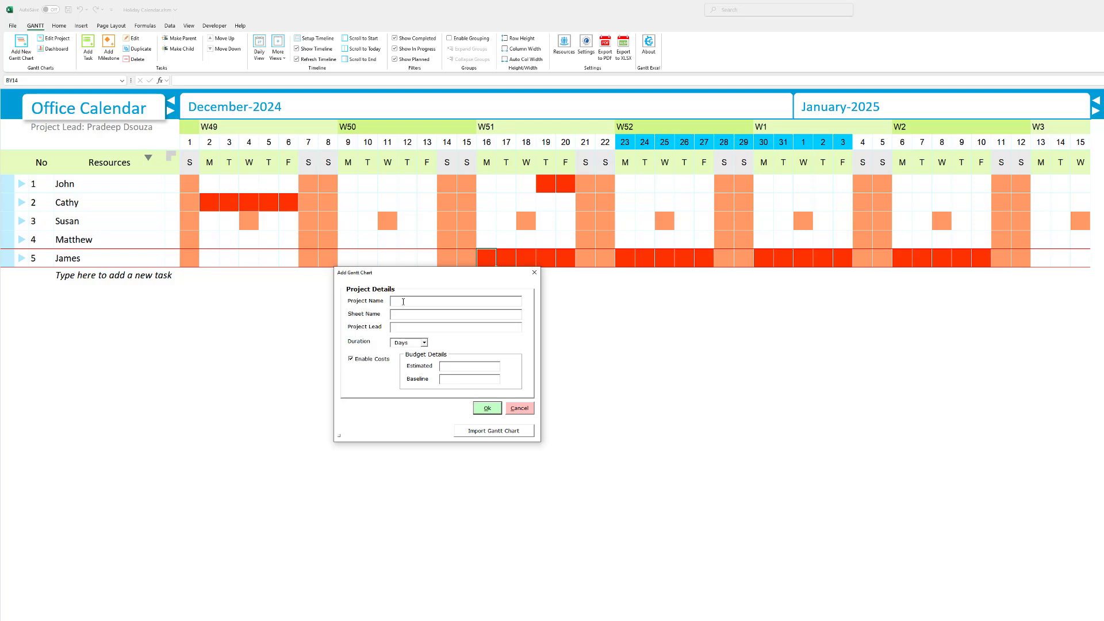
{"action": "type", "text": "Team Calendar"}
{"action": "left_click", "coordinate": [404, 317]}
{"action": "type", "text": "TeamCalendar"}
{"action": "left_click", "coordinate": [436, 329]}
{"action": "type", "text": "Pradeep DSouza"}
{"action": "left_click", "coordinate": [351, 360]}
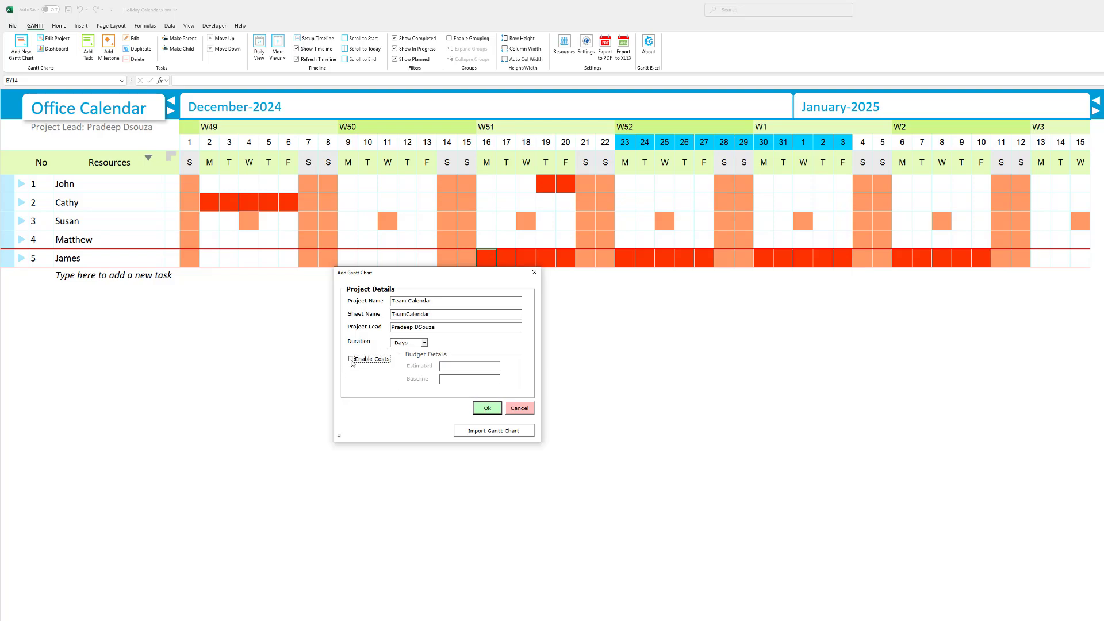
{"action": "left_click", "coordinate": [494, 413]}
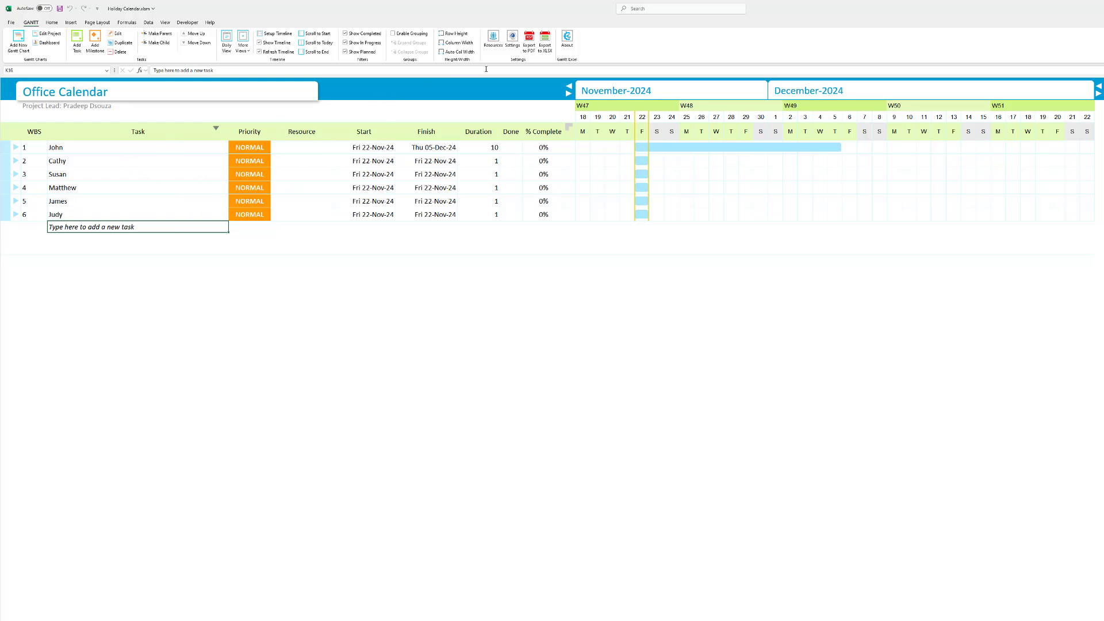
- Set the chart timeline to run from 01-Dec-2024 to 15-Jan-2025
{"action": "left_click", "coordinate": [492, 40]}
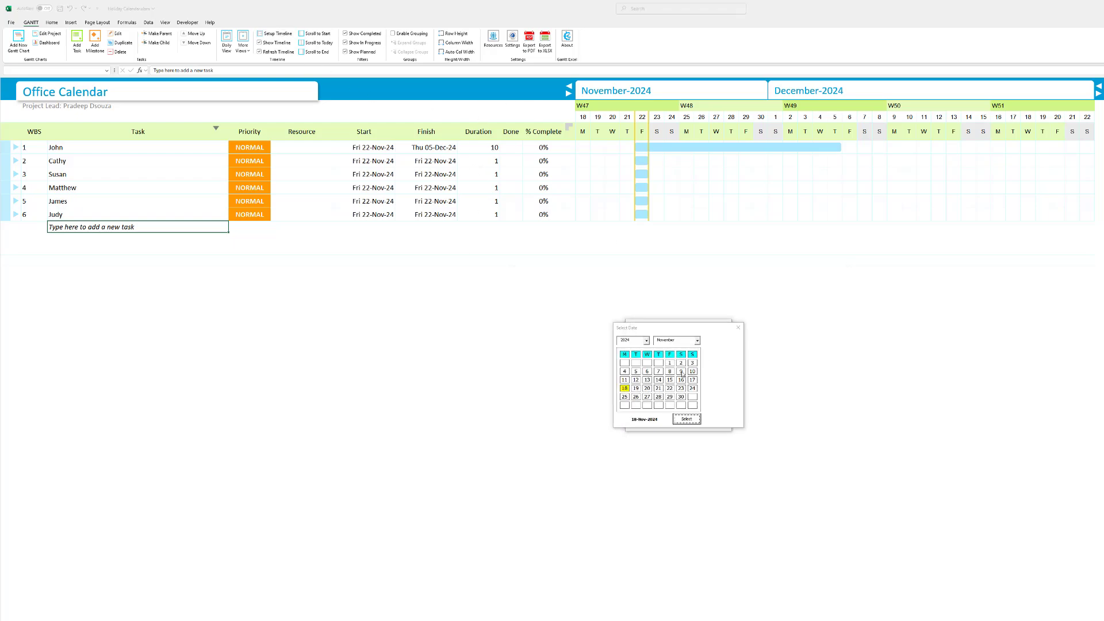
{"action": "left_click", "coordinate": [670, 343]}
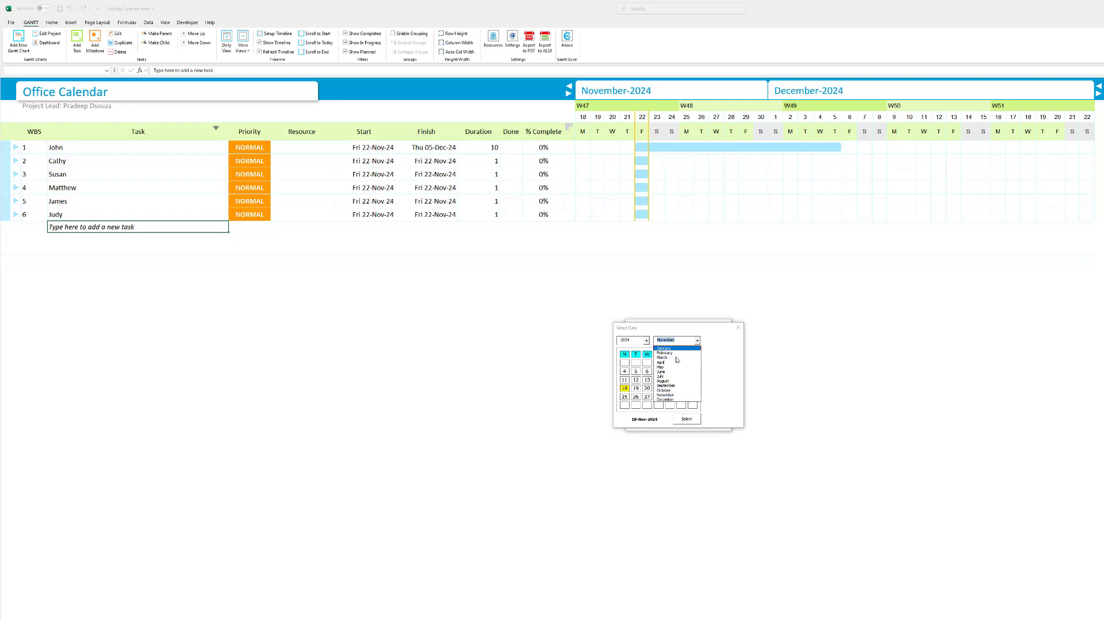
{"action": "left_click", "coordinate": [666, 399]}
{"action": "left_click", "coordinate": [693, 363]}
{"action": "left_click", "coordinate": [687, 419]}
{"action": "left_click", "coordinate": [680, 349]}
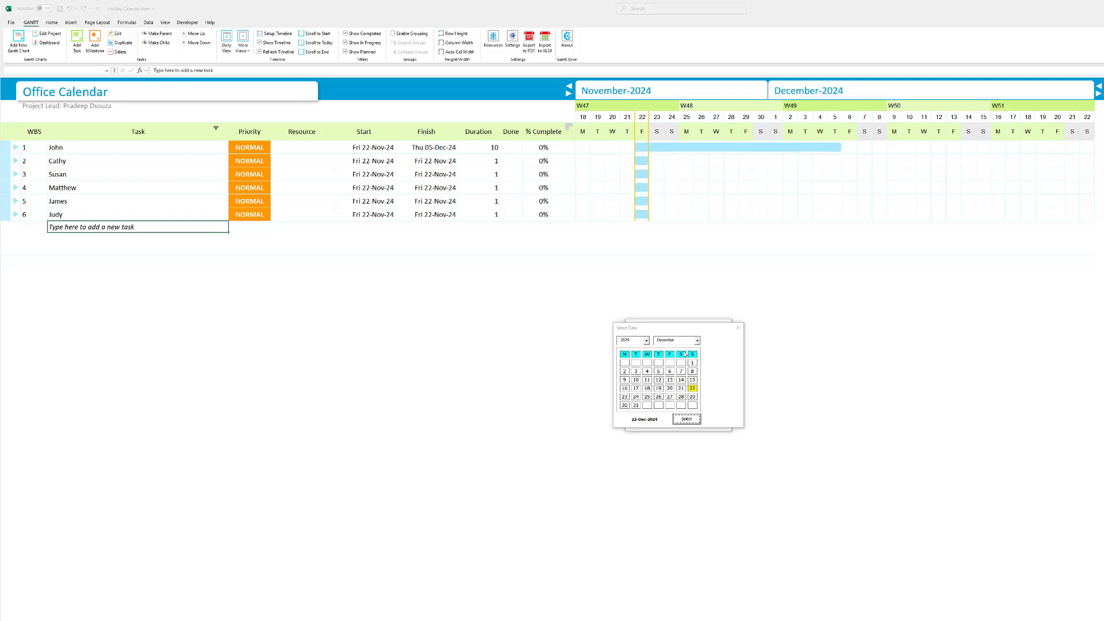
{"action": "left_click", "coordinate": [646, 341]}
{"action": "left_click", "coordinate": [629, 355]}
{"action": "left_click", "coordinate": [666, 342]}
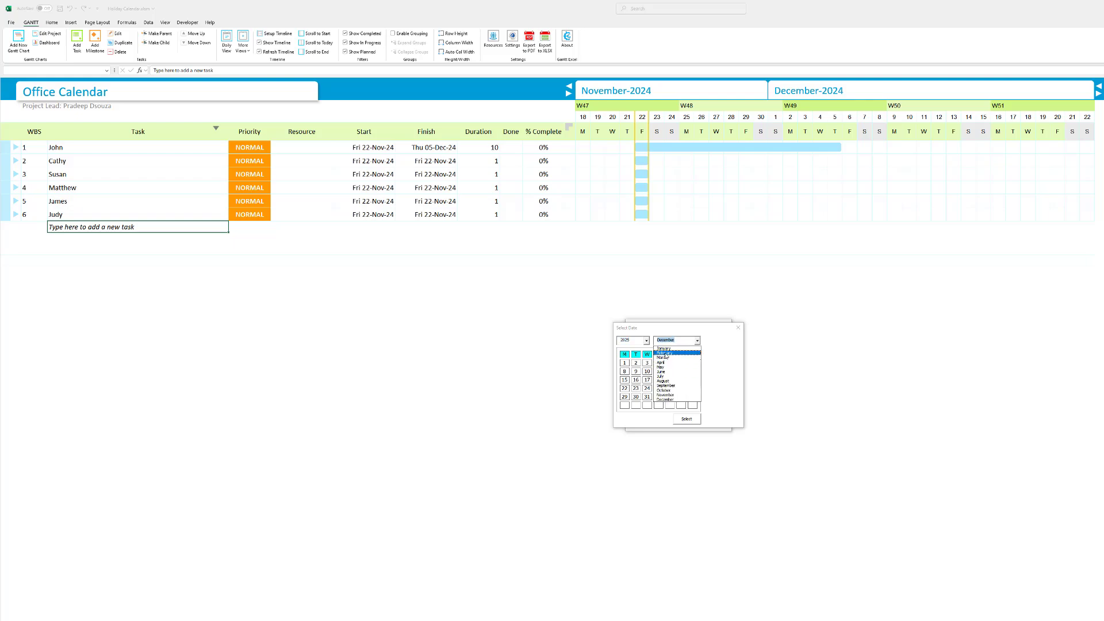
{"action": "left_click", "coordinate": [664, 348]}
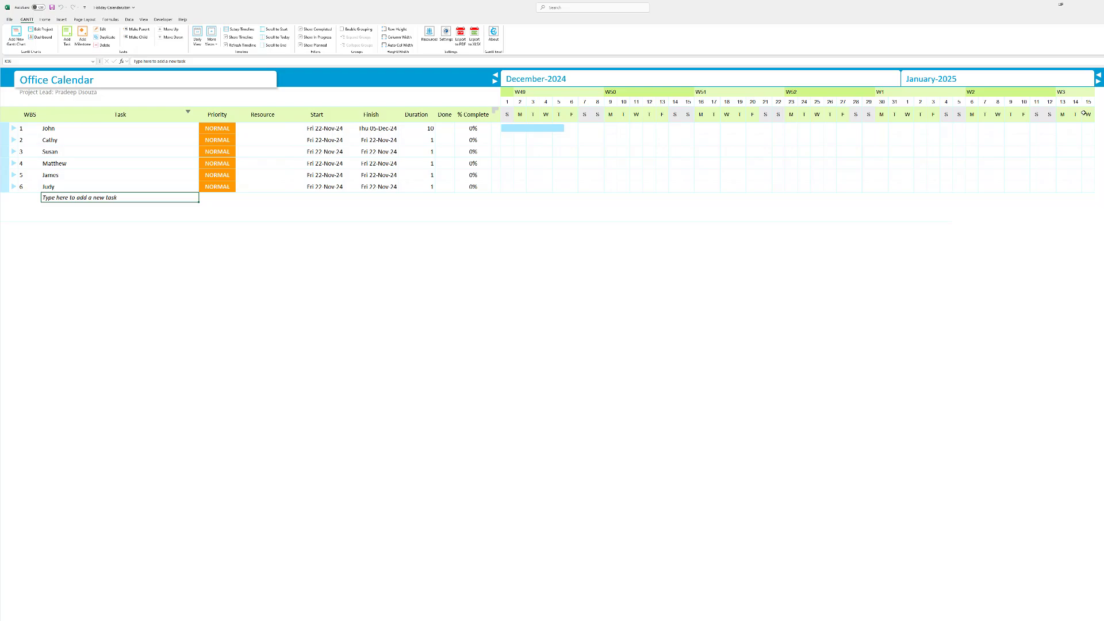
- Change the first person's duration from 10 days to 1, then select 2–6 December and the fourth person's row
{"action": "left_click", "coordinate": [426, 129]}
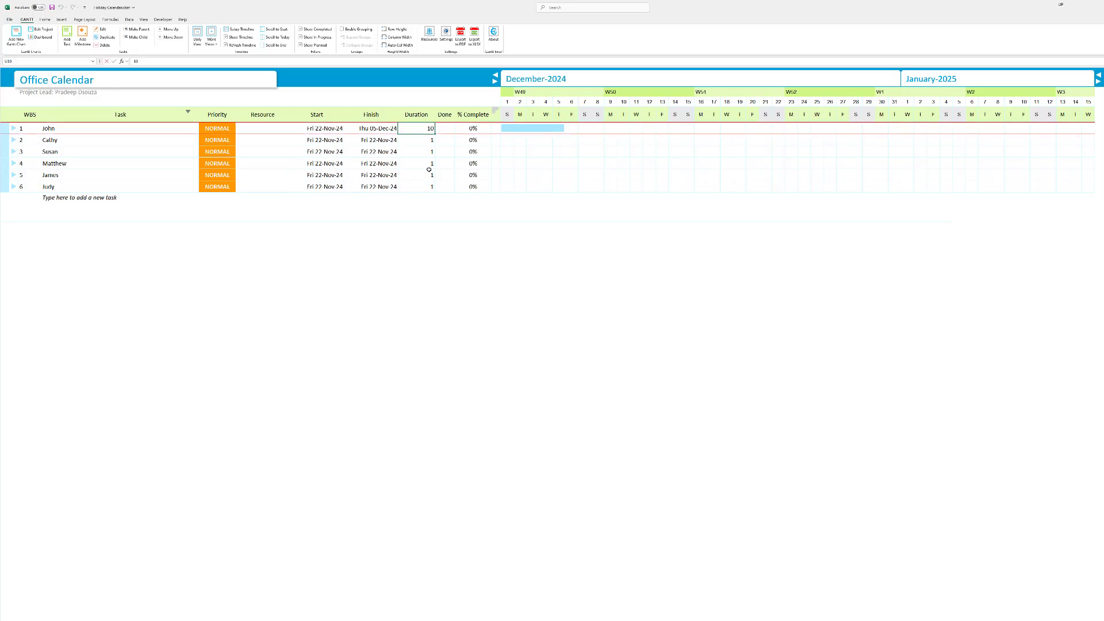
{"action": "type", "text": "1"}
{"action": "key", "text": "Return"}
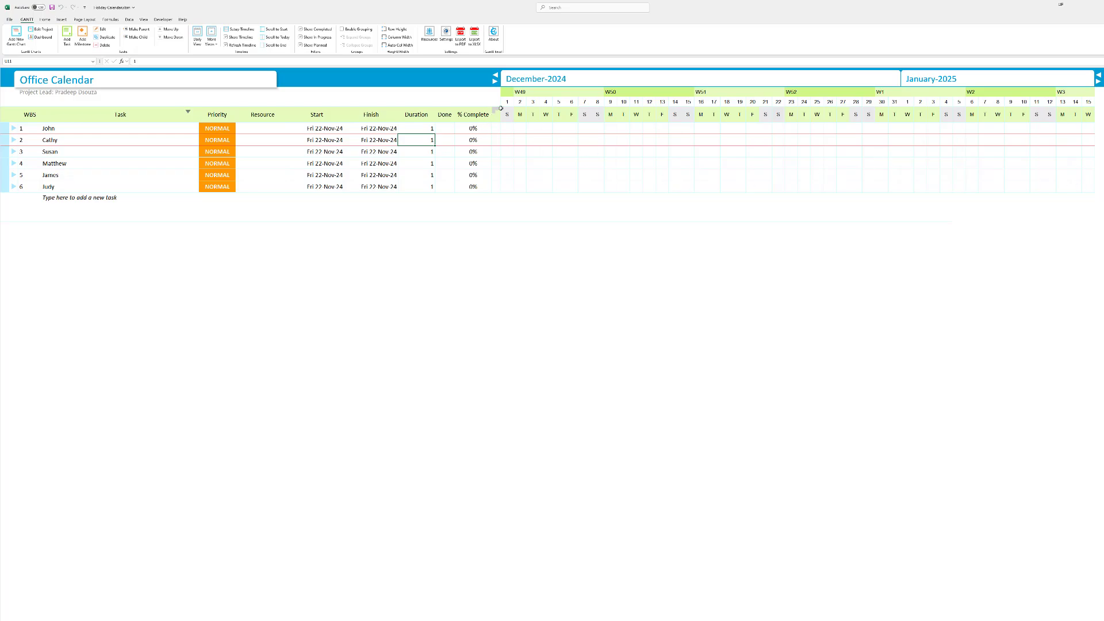
{"action": "left_click_drag", "start_coordinate": [520, 115], "coordinate": [574, 114]}
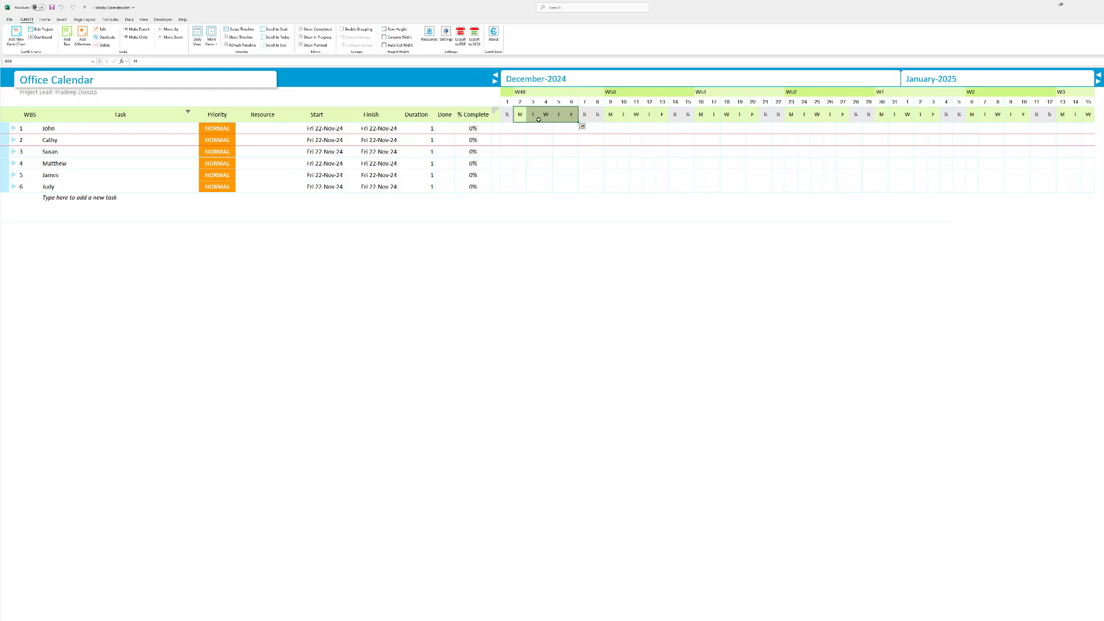
{"action": "left_click", "coordinate": [105, 168]}
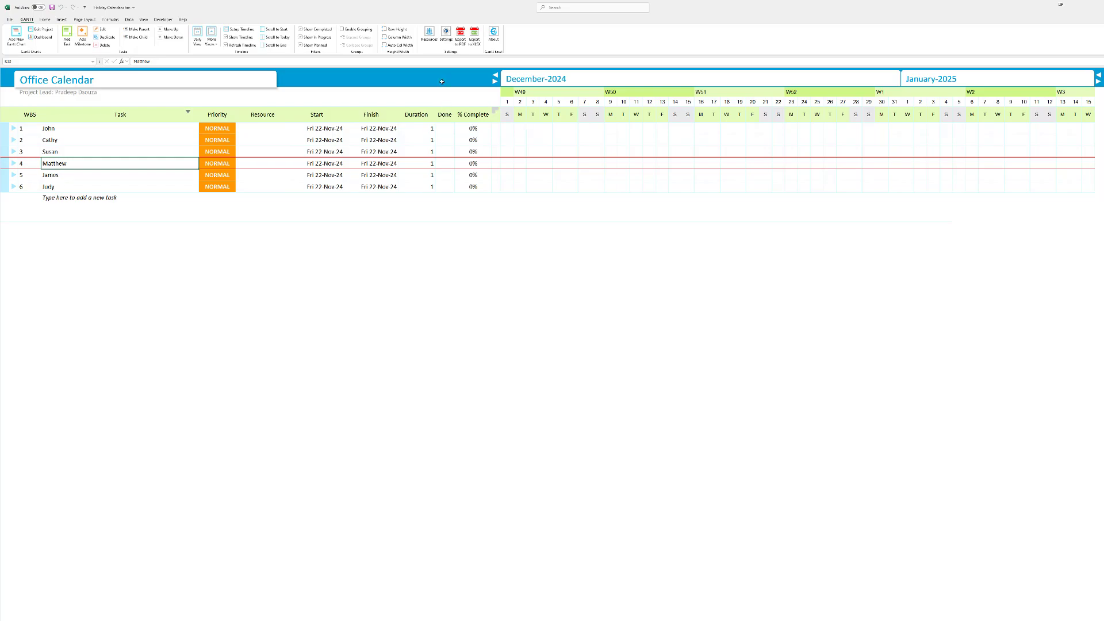
- In Resources, set the organization holiday start date to 23-Dec-2024
{"action": "left_click", "coordinate": [430, 34]}
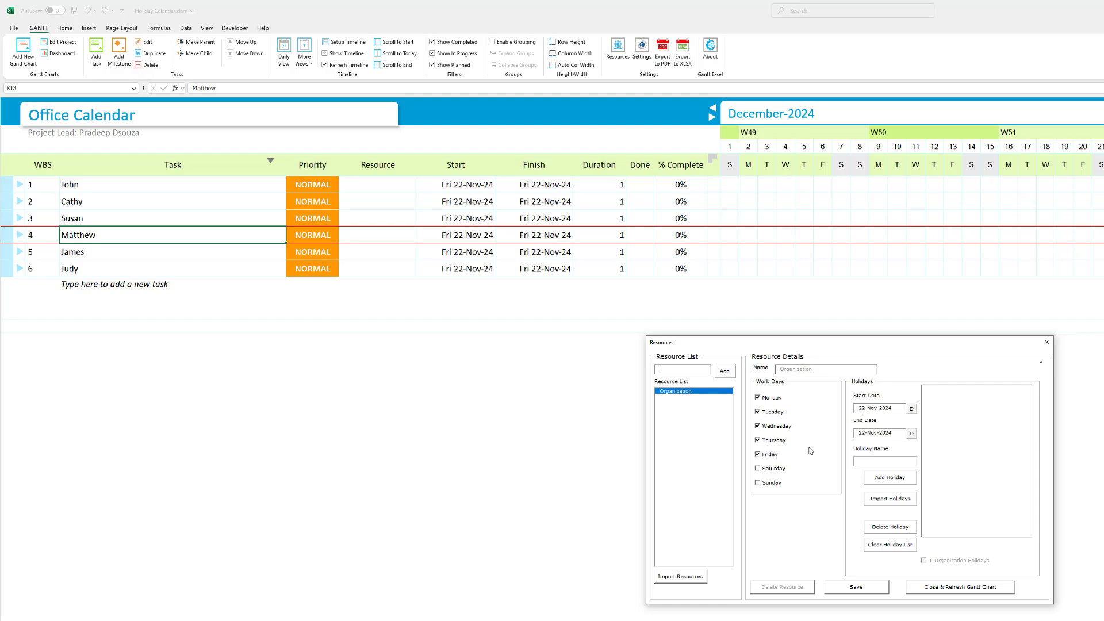
{"action": "left_click", "coordinate": [912, 409]}
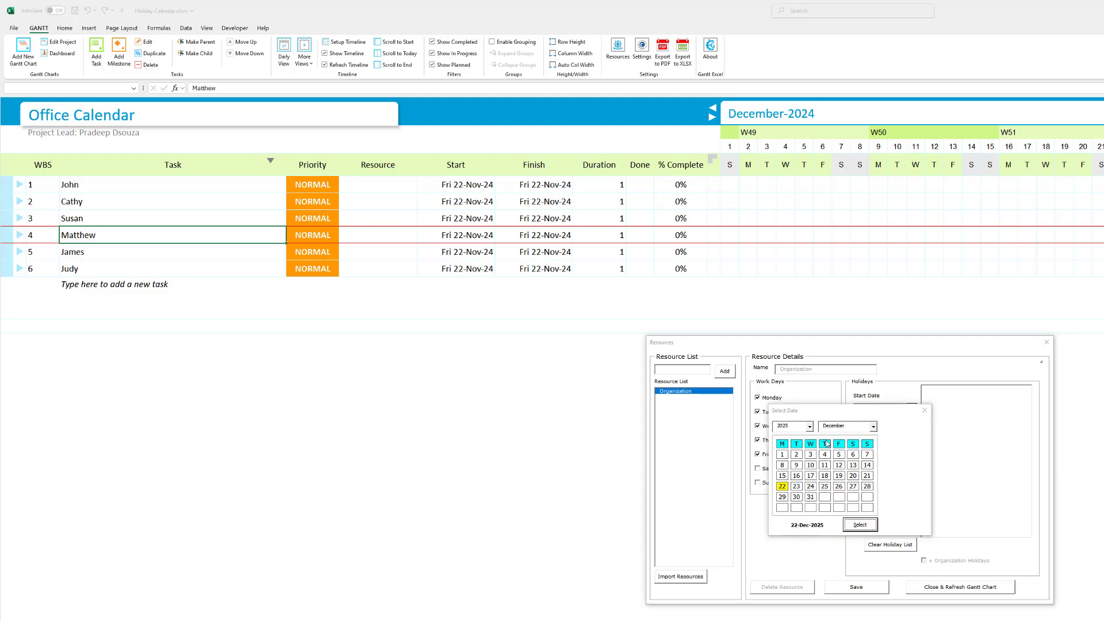
{"action": "left_click", "coordinate": [810, 426]}
{"action": "left_click", "coordinate": [810, 437]}
{"action": "left_click", "coordinate": [787, 437]}
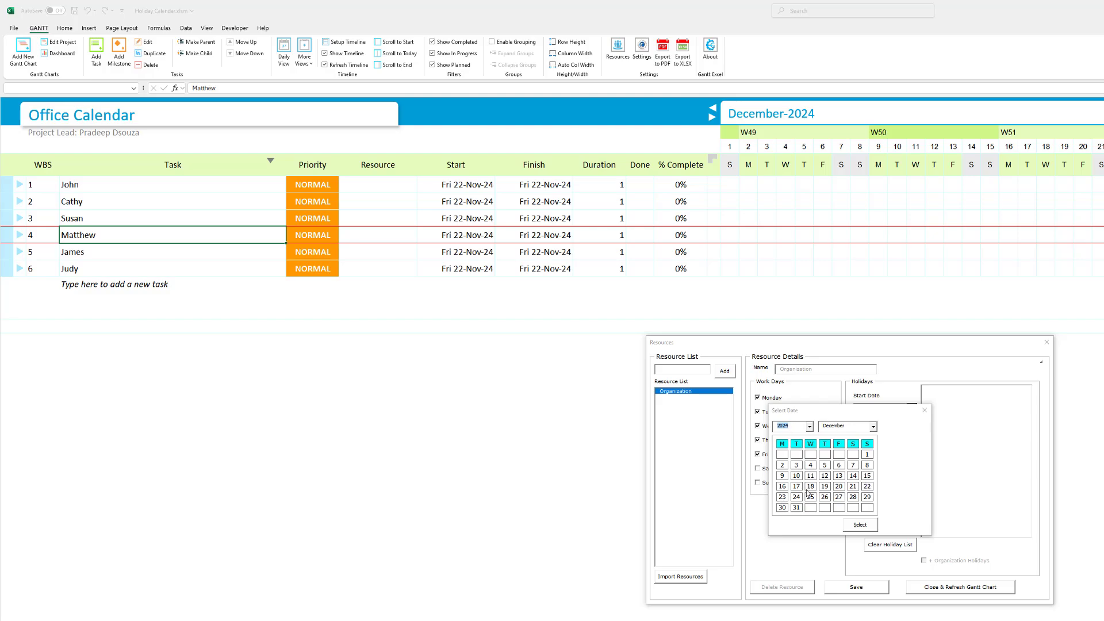
{"action": "left_click", "coordinate": [784, 498]}
{"action": "left_click", "coordinate": [860, 524]}
- Set the end date to 03-Jan-2025, name it Holiday Season, add it and save
{"action": "left_click", "coordinate": [911, 434]}
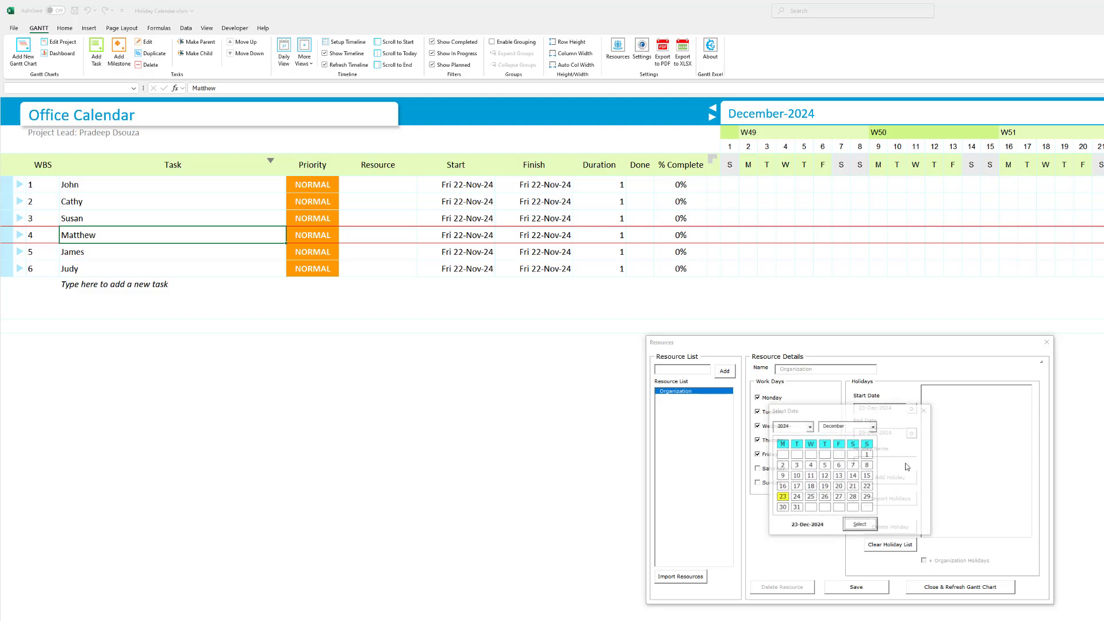
{"action": "left_click", "coordinate": [810, 427]}
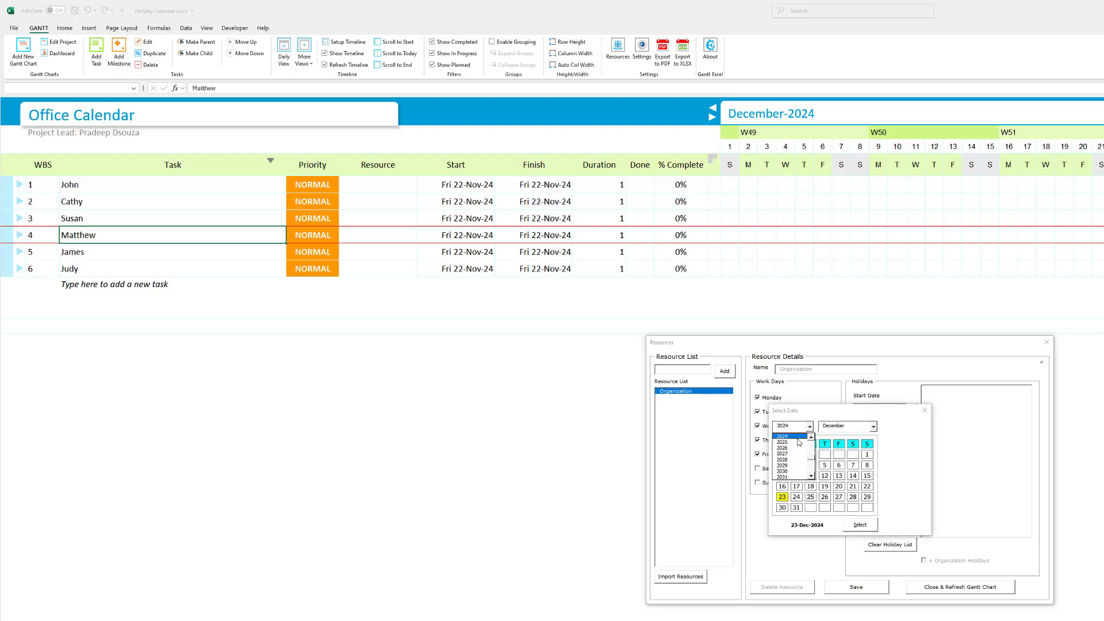
{"action": "left_click", "coordinate": [783, 443]}
{"action": "left_click", "coordinate": [873, 427]}
{"action": "left_click", "coordinate": [831, 435]}
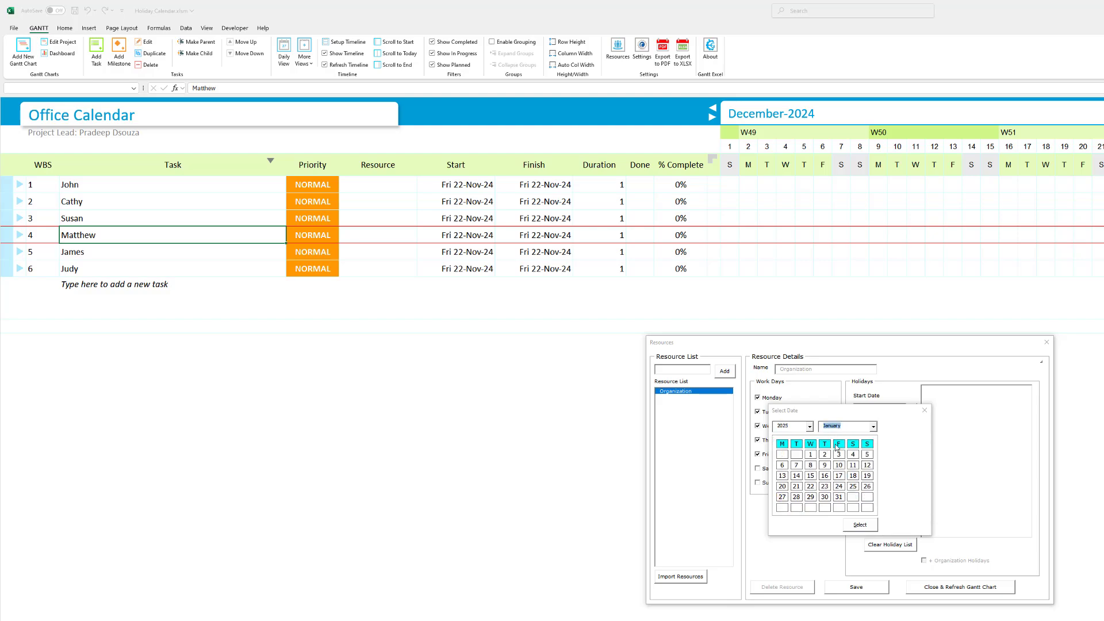
{"action": "left_click", "coordinate": [840, 454]}
{"action": "left_click", "coordinate": [864, 524]}
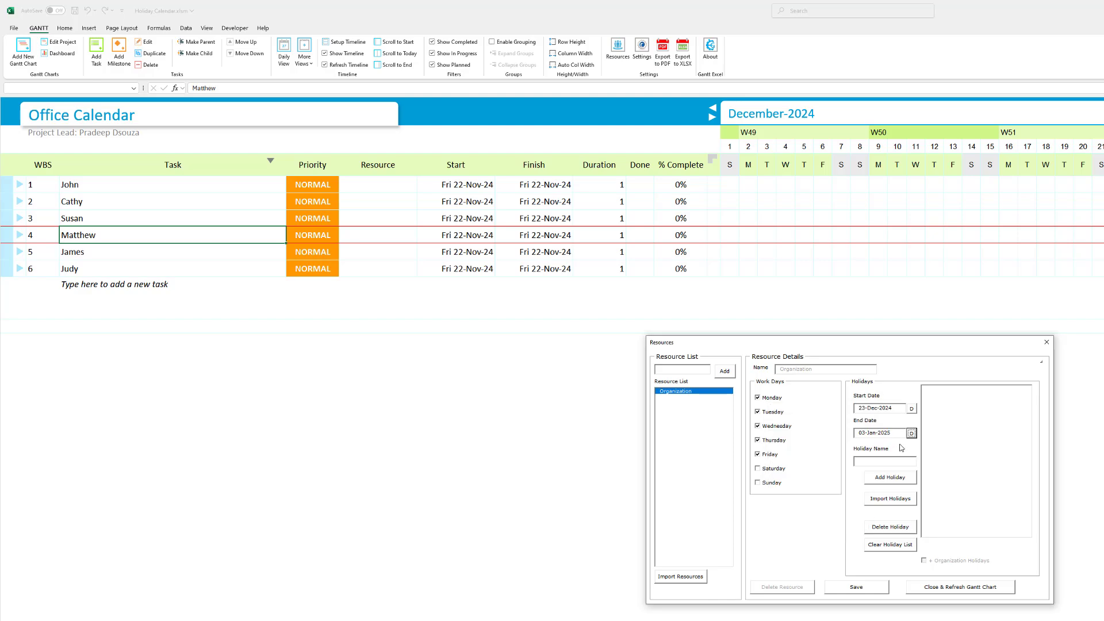
{"action": "left_click", "coordinate": [875, 460]}
{"action": "type", "text": "Holiday Season"}
{"action": "left_click", "coordinate": [901, 481]}
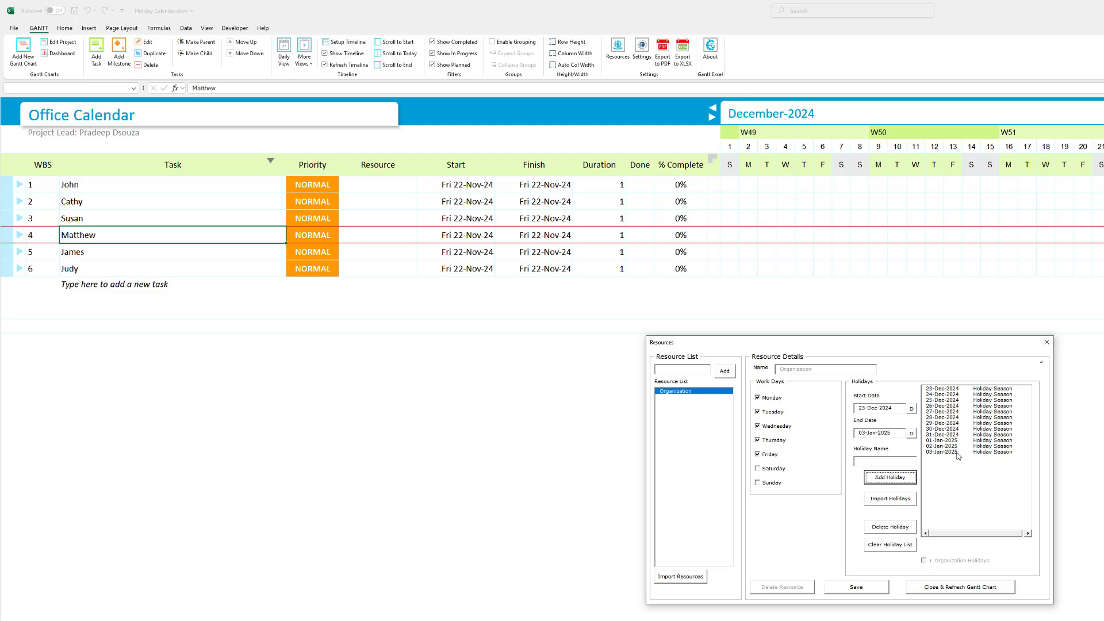
{"action": "left_click", "coordinate": [857, 588]}
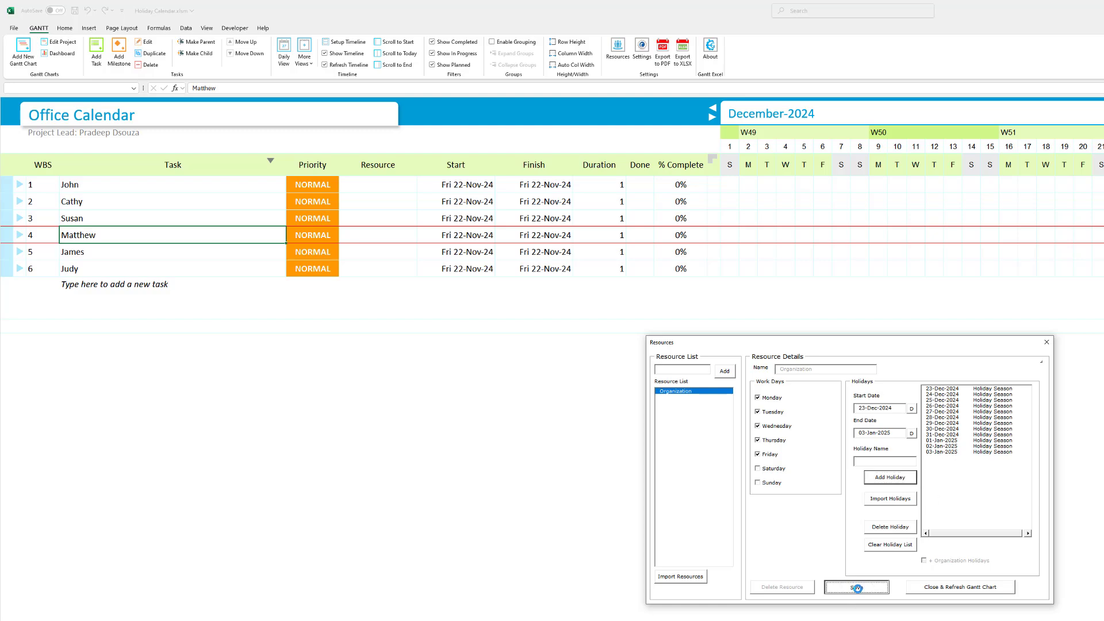
{"action": "left_click", "coordinate": [943, 591]}
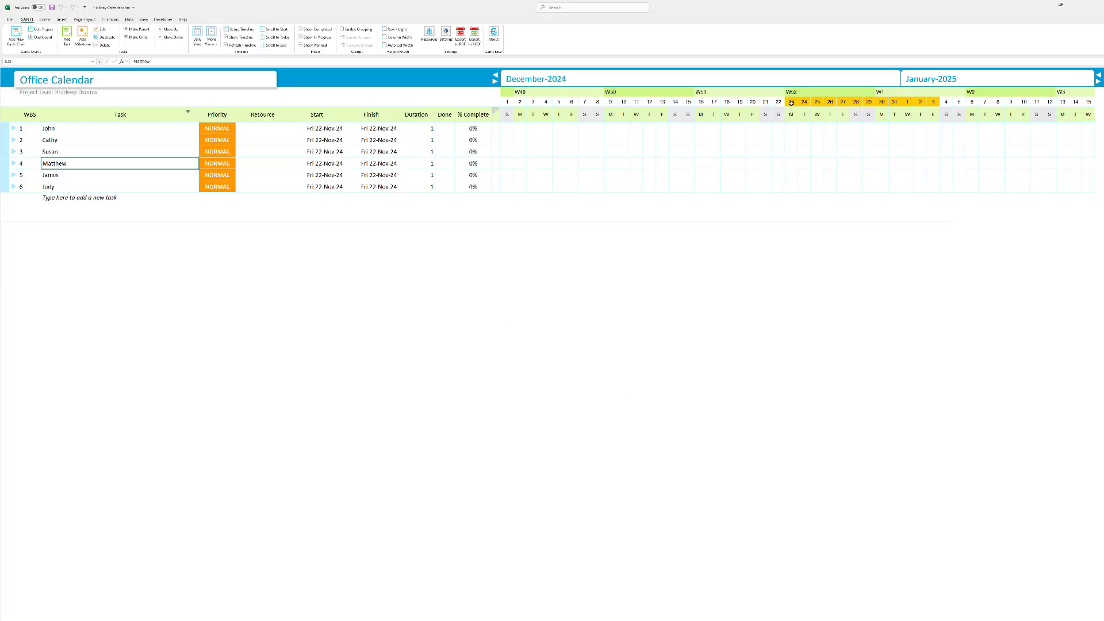
{"action": "left_click_drag", "start_coordinate": [791, 103], "coordinate": [934, 104]}
{"action": "left_click", "coordinate": [907, 217]}
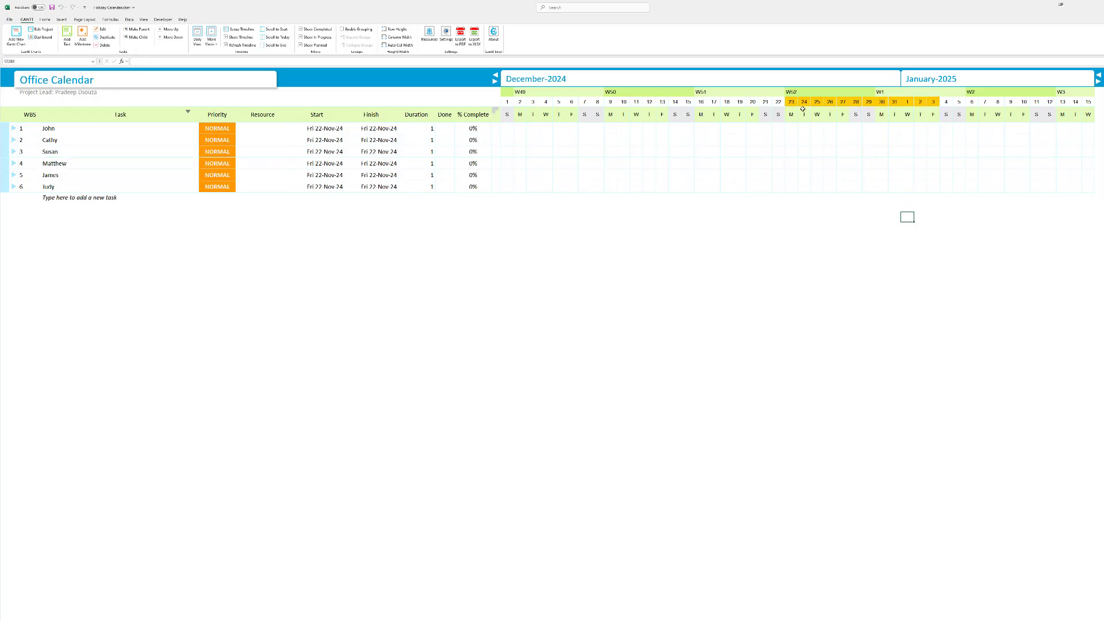
{"action": "left_click_drag", "start_coordinate": [793, 102], "coordinate": [933, 103]}
{"action": "left_click", "coordinate": [886, 195]}
{"action": "left_click_drag", "start_coordinate": [791, 102], "coordinate": [933, 103]}
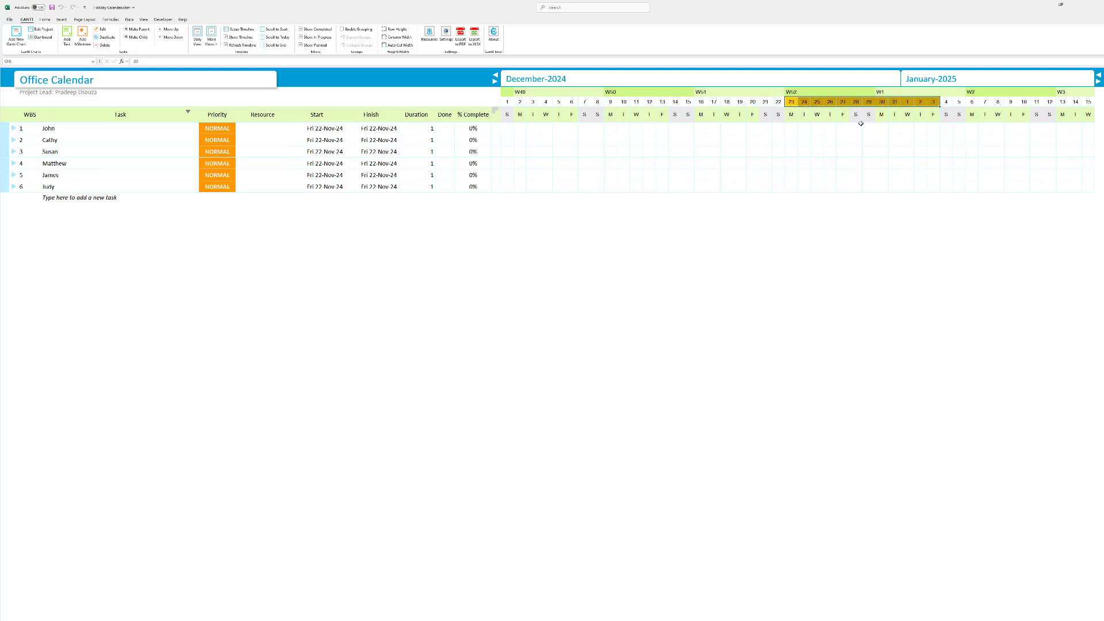
{"action": "left_click", "coordinate": [790, 215]}
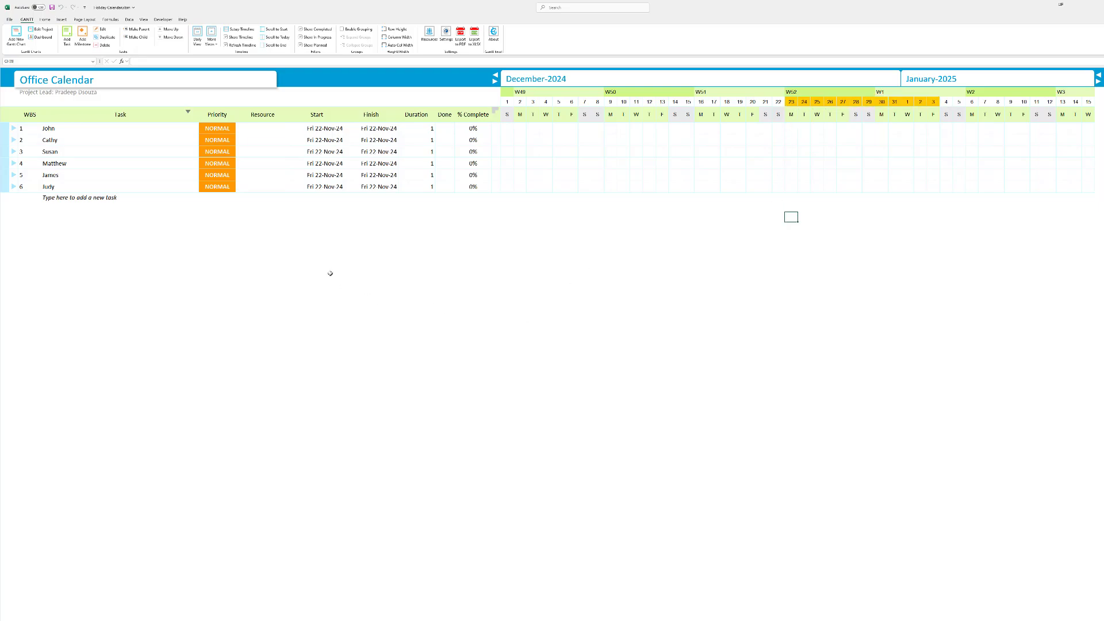
{"action": "left_click", "coordinate": [105, 155]}
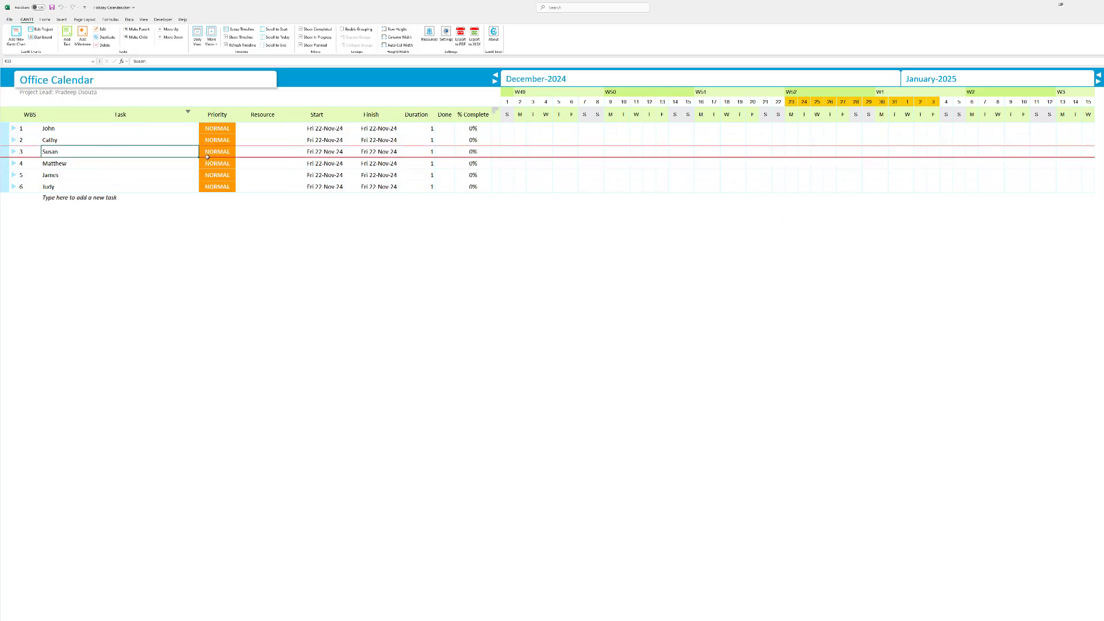
- Enter each of the six team members' names in the Resource List as separate resources
{"action": "left_click", "coordinate": [431, 35]}
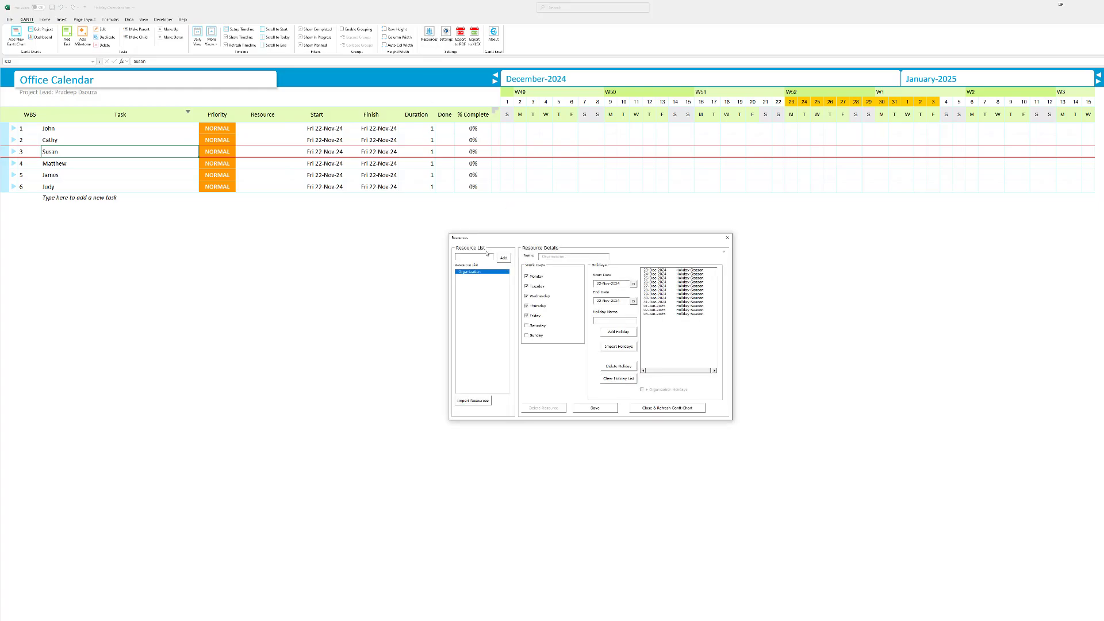
{"action": "type", "text": "John"}
{"action": "key", "text": "Return"}
{"action": "type", "text": "Cathy"}
{"action": "key", "text": "Return"}
{"action": "type", "text": "Susan"}
{"action": "key", "text": "Return"}
{"action": "type", "text": "Matthew"}
{"action": "key", "text": "Return"}
{"action": "type", "text": "James"}
{"action": "key", "text": "Return"}
{"action": "type", "text": "Judy"}
{"action": "key", "text": "Return"}
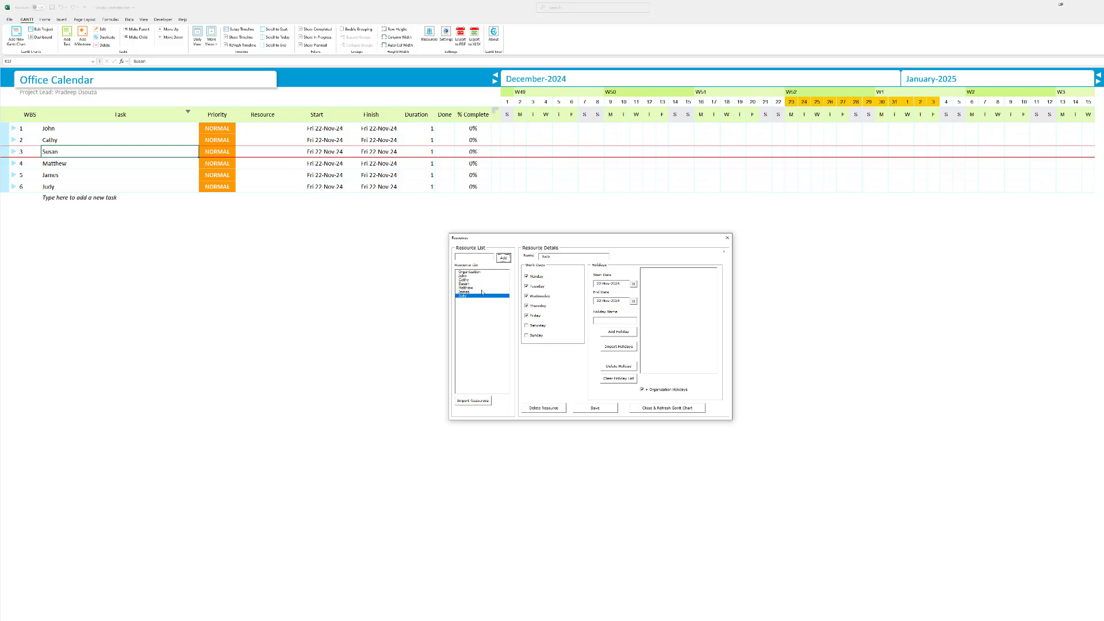
- Give the first team member a Leave holiday from 19-Dec-2024 to 20-Dec-2024 and save
{"action": "left_click", "coordinate": [464, 277]}
{"action": "left_click", "coordinate": [633, 284]}
{"action": "left_click", "coordinate": [586, 296]}
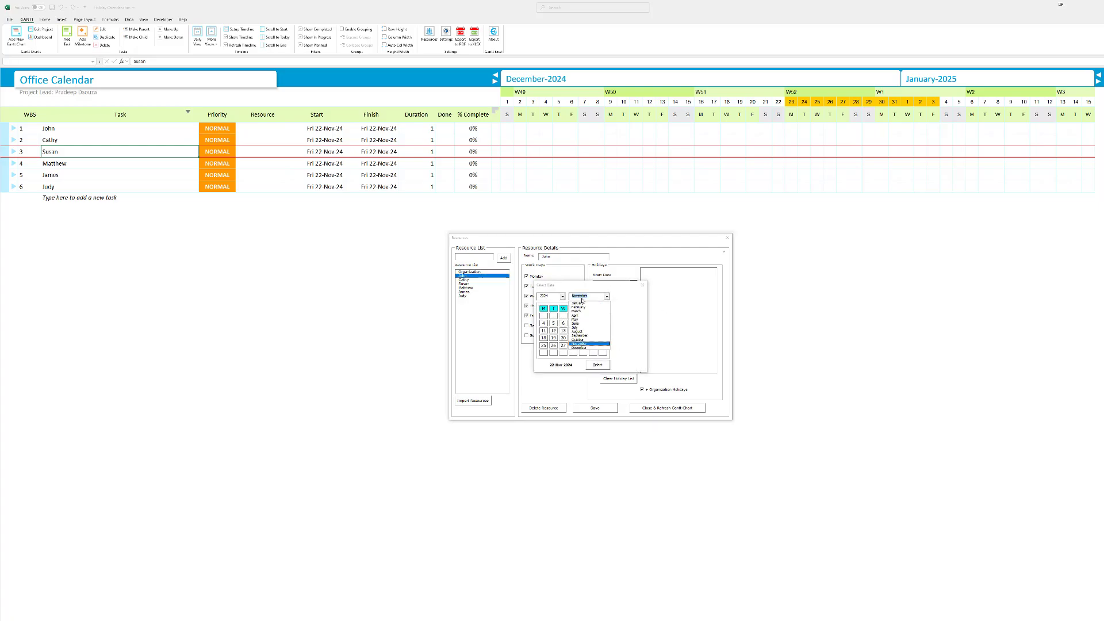
{"action": "left_click", "coordinate": [564, 342]}
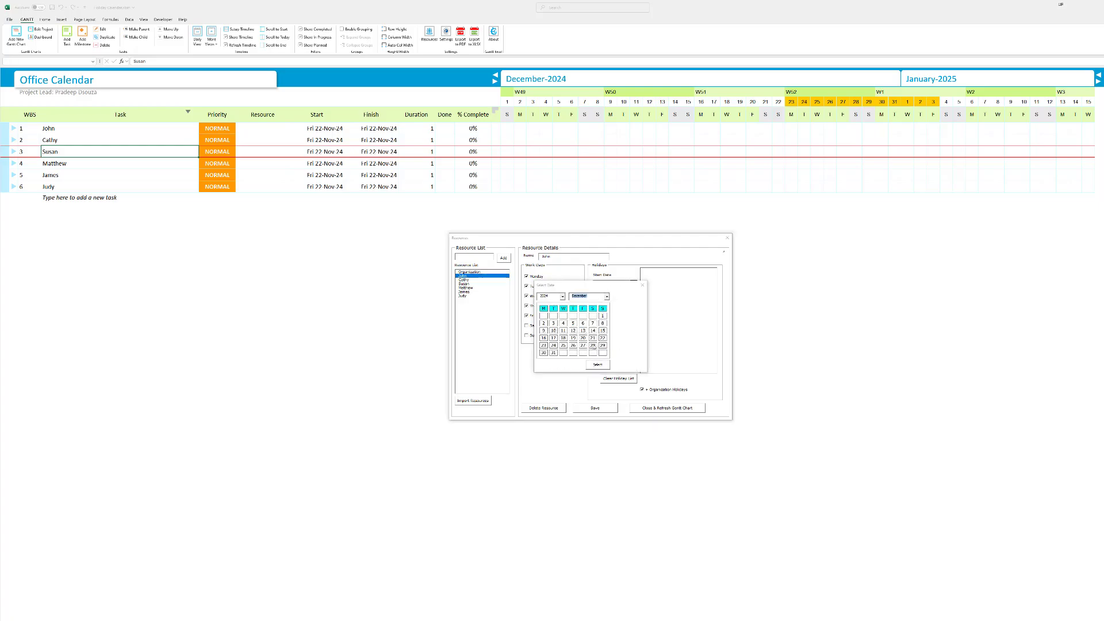
{"action": "left_click", "coordinate": [574, 339]}
{"action": "left_click", "coordinate": [597, 364]}
{"action": "left_click", "coordinate": [633, 284]}
{"action": "left_click", "coordinate": [585, 339]}
{"action": "left_click", "coordinate": [598, 365]}
{"action": "left_click", "coordinate": [614, 321]}
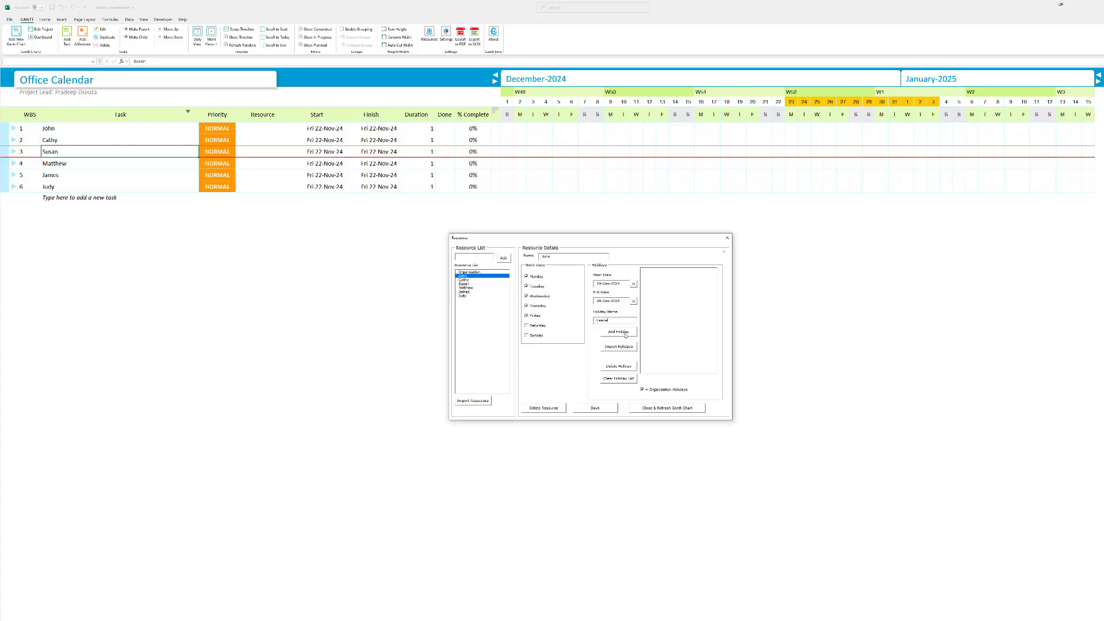
{"action": "left_click", "coordinate": [626, 334]}
{"action": "left_click", "coordinate": [607, 410]}
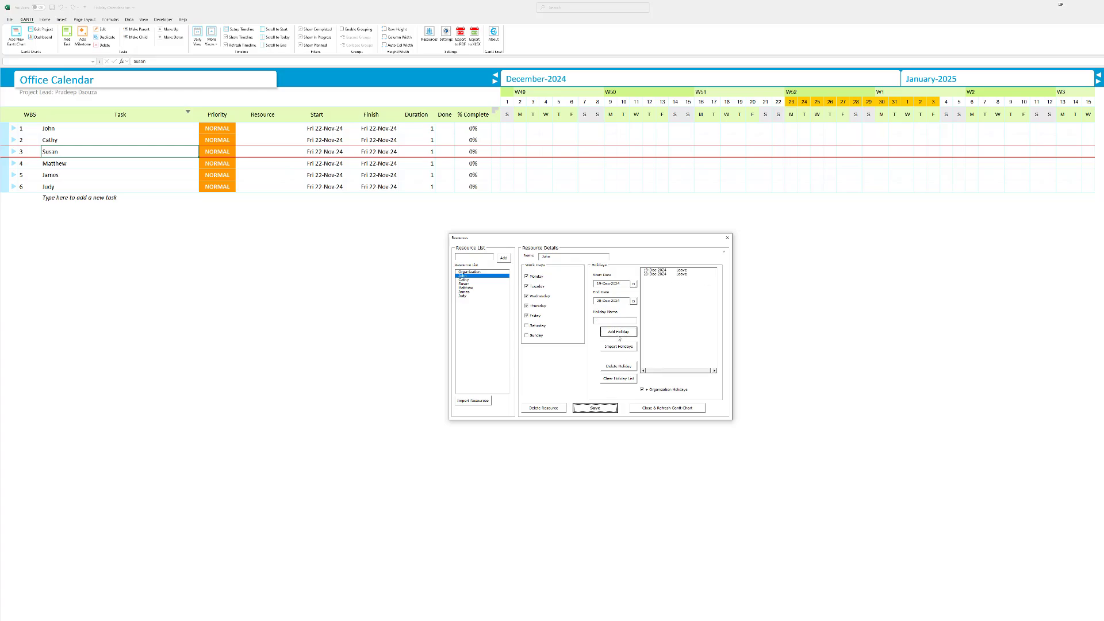
- Add a Vacation holiday from 02-Dec-2024 to 06-Dec-2024 for the second team member and save
{"action": "left_click", "coordinate": [473, 280]}
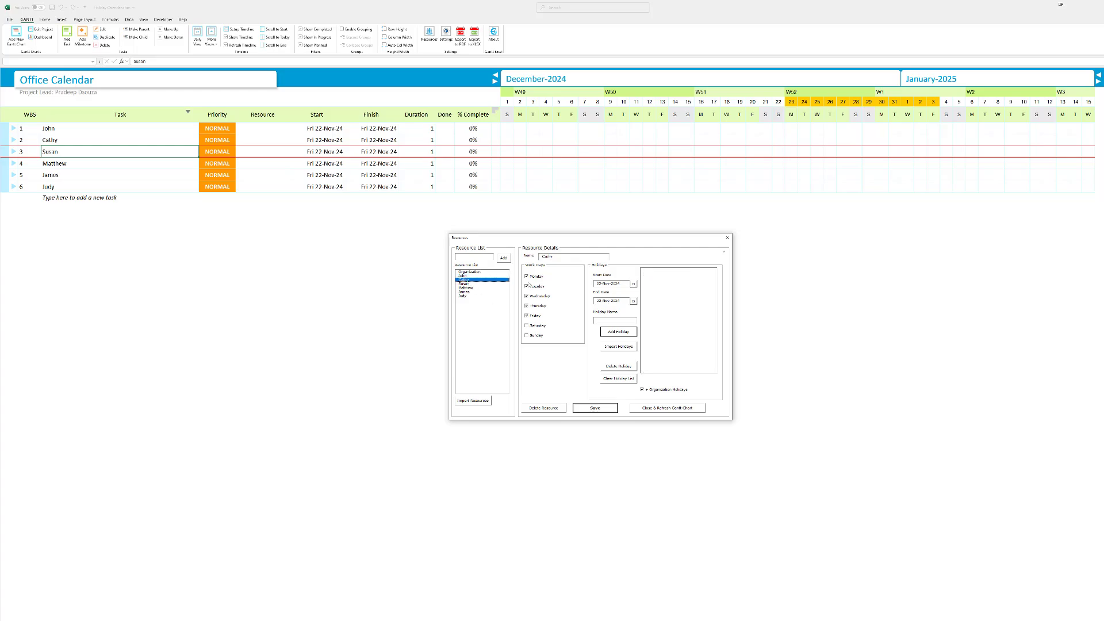
{"action": "left_click", "coordinate": [633, 283]}
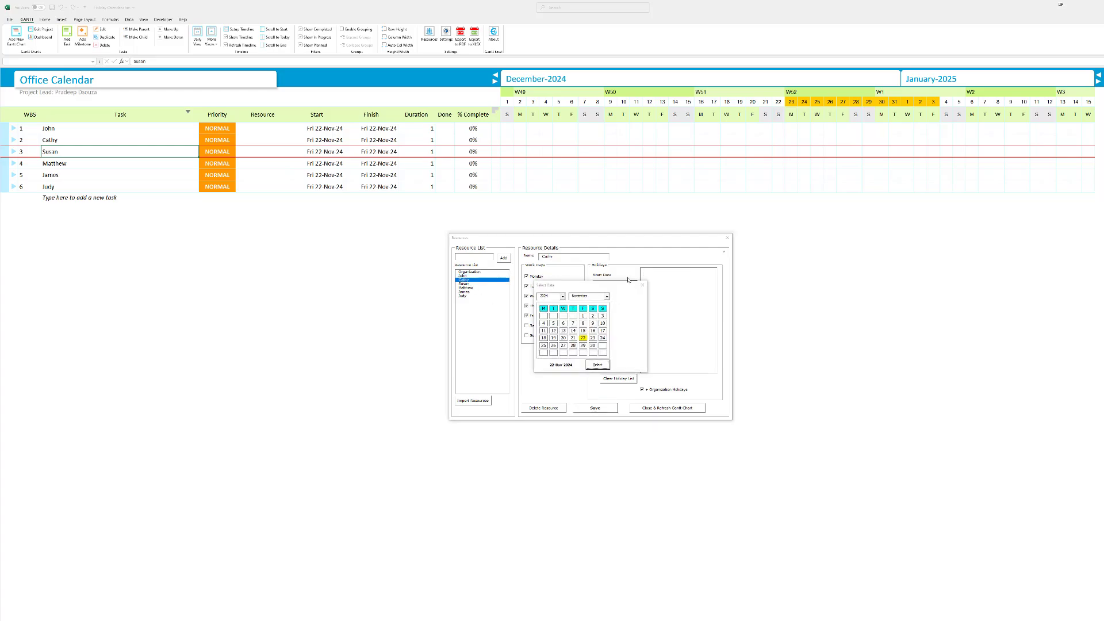
{"action": "left_click", "coordinate": [607, 296]}
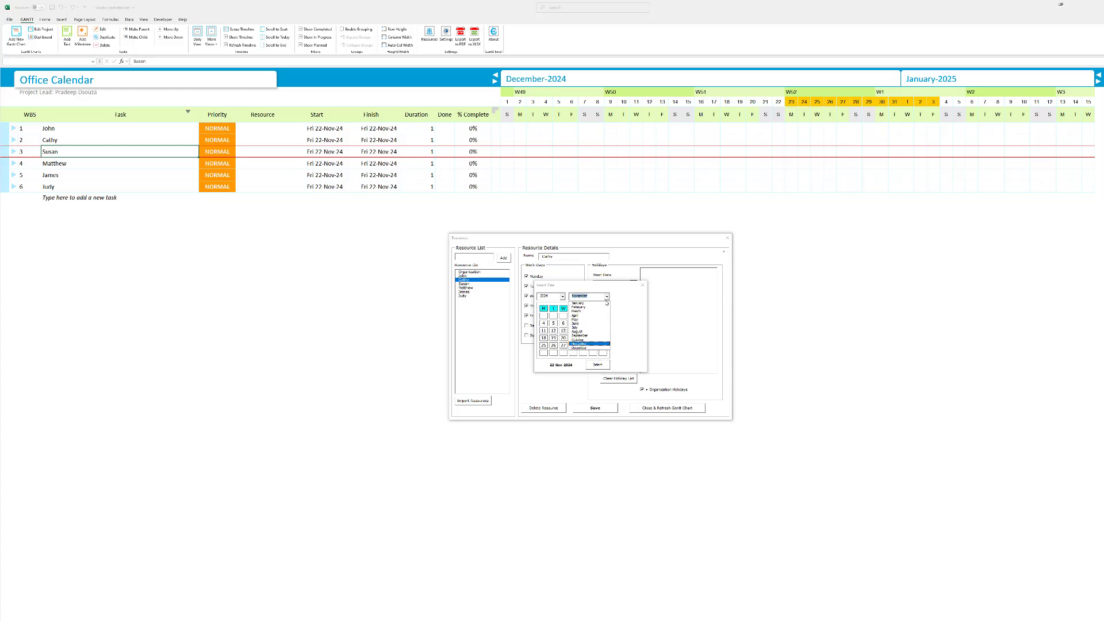
{"action": "left_click", "coordinate": [598, 346]}
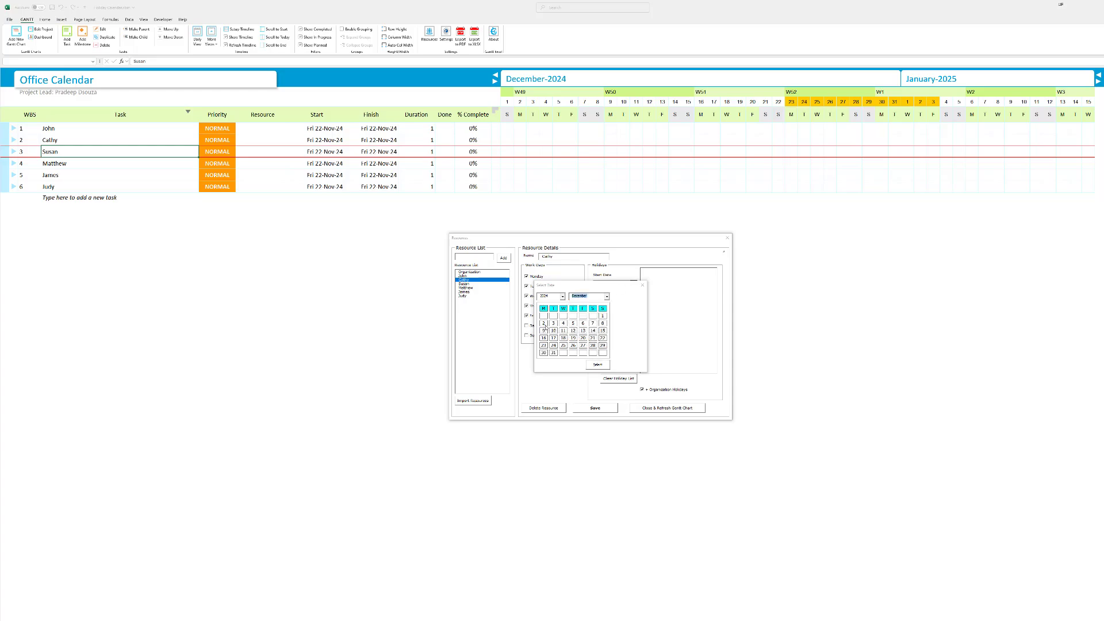
{"action": "left_click", "coordinate": [543, 323]}
{"action": "left_click", "coordinate": [598, 365]}
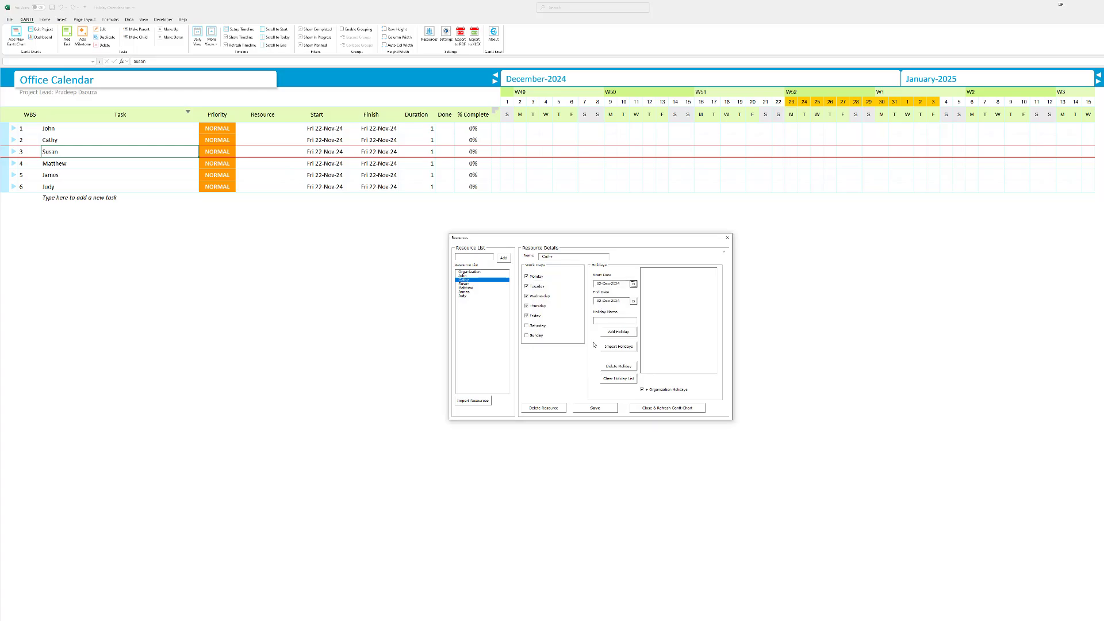
{"action": "left_click", "coordinate": [633, 301]}
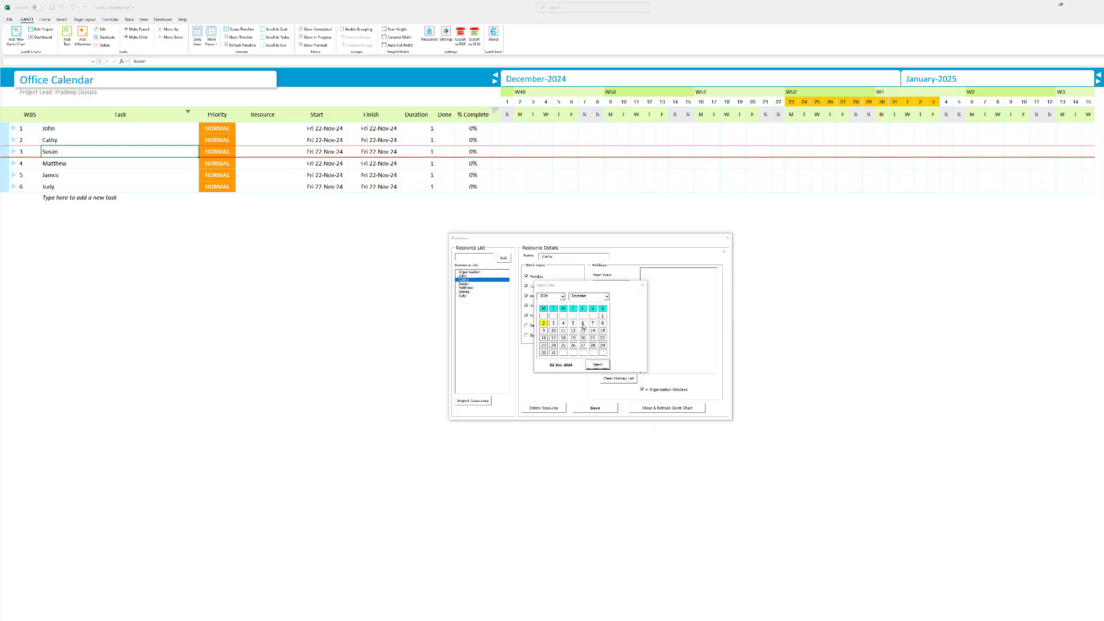
{"action": "left_click", "coordinate": [583, 324]}
{"action": "left_click", "coordinate": [598, 365]}
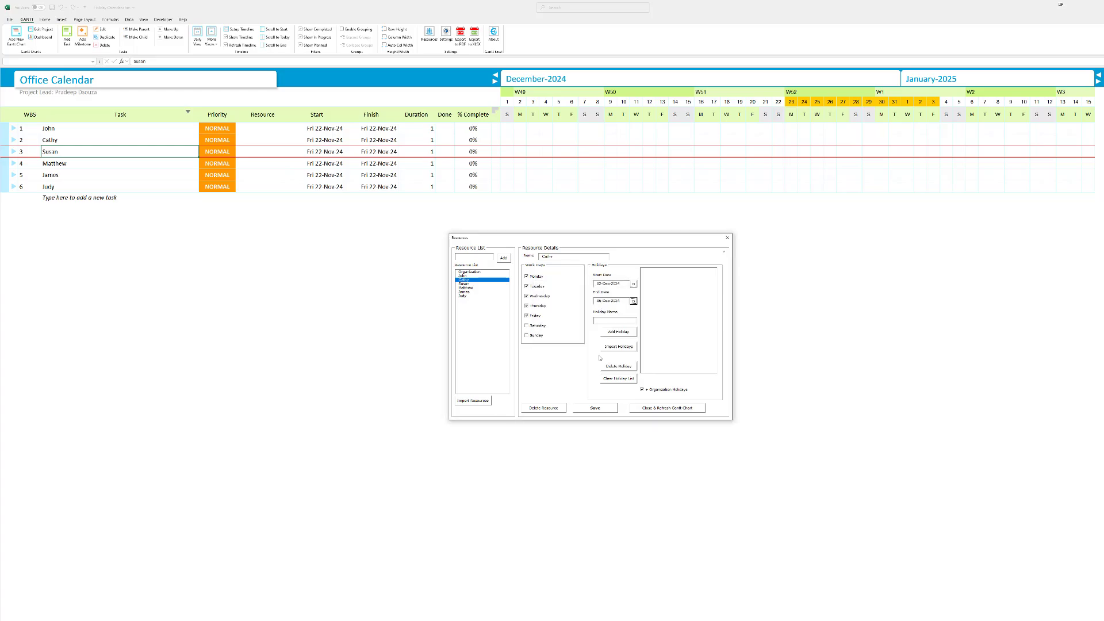
{"action": "left_click", "coordinate": [610, 320]}
{"action": "left_click", "coordinate": [618, 333]}
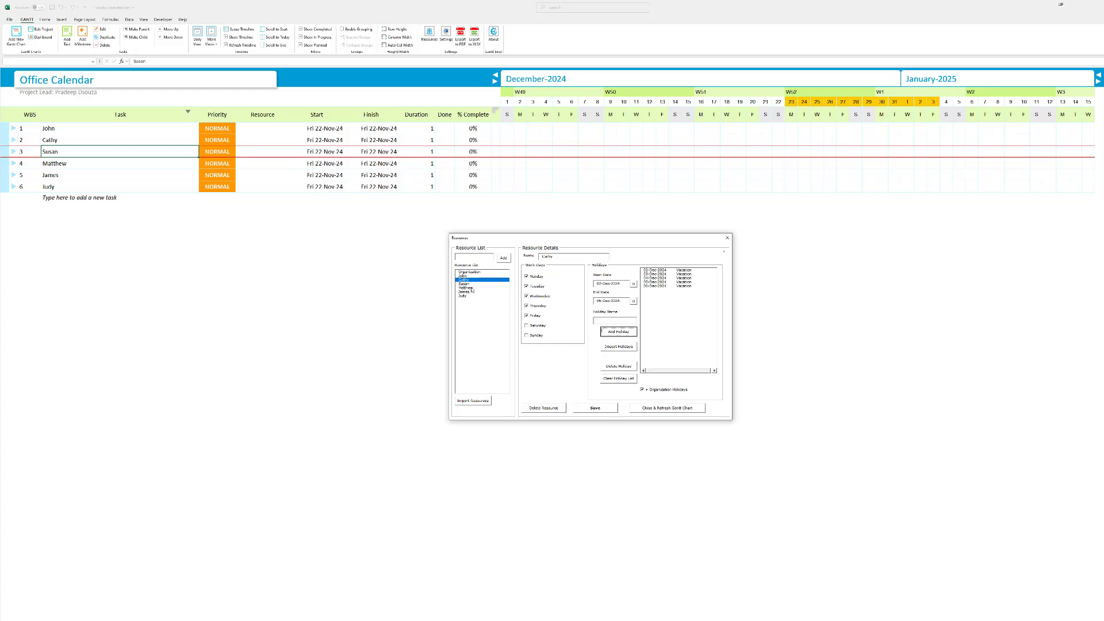
{"action": "left_click", "coordinate": [596, 409]}
{"action": "left_click", "coordinate": [469, 276]}
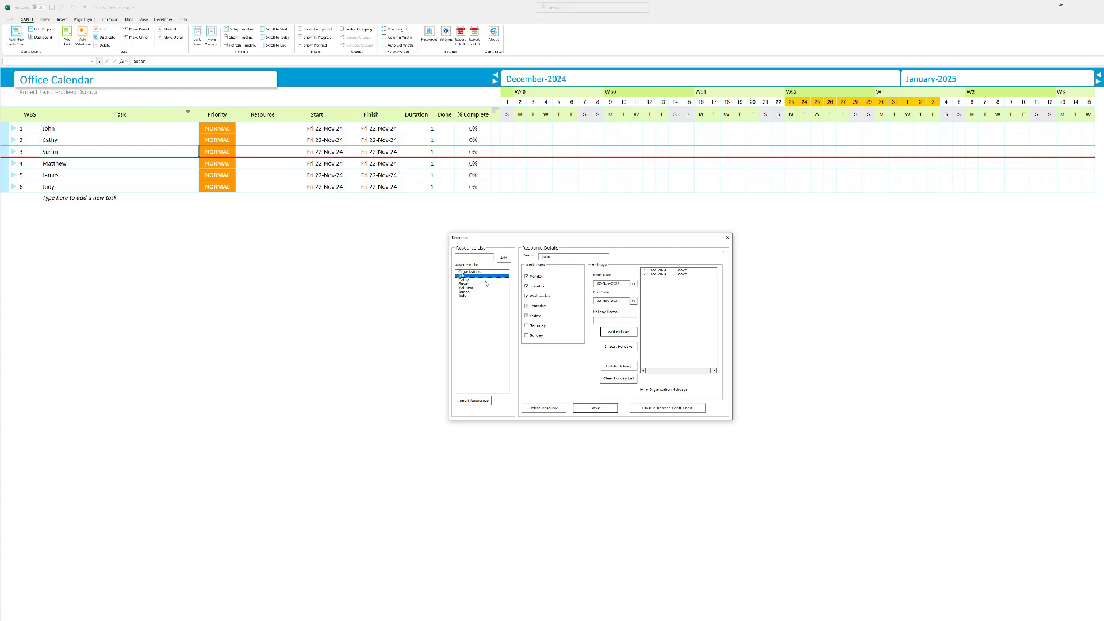
- Set the third team member's work days to Monday, Tuesday, Thursday and Friday, and save
{"action": "left_click", "coordinate": [476, 284]}
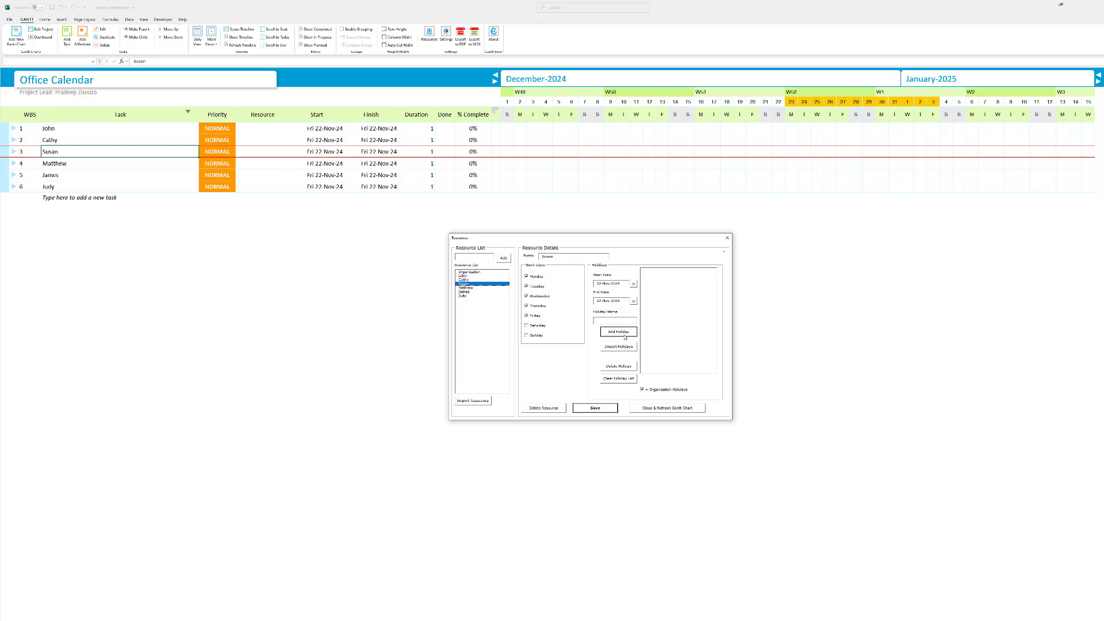
{"action": "left_click", "coordinate": [526, 305]}
{"action": "left_click", "coordinate": [527, 295]}
{"action": "left_click", "coordinate": [594, 408]}
{"action": "left_click", "coordinate": [472, 288]}
- Add Requested Leave from 16-Dec-2024 to 10-Jan-2025 for the fifth team member and save
{"action": "left_click", "coordinate": [464, 291]}
{"action": "left_click", "coordinate": [633, 284]}
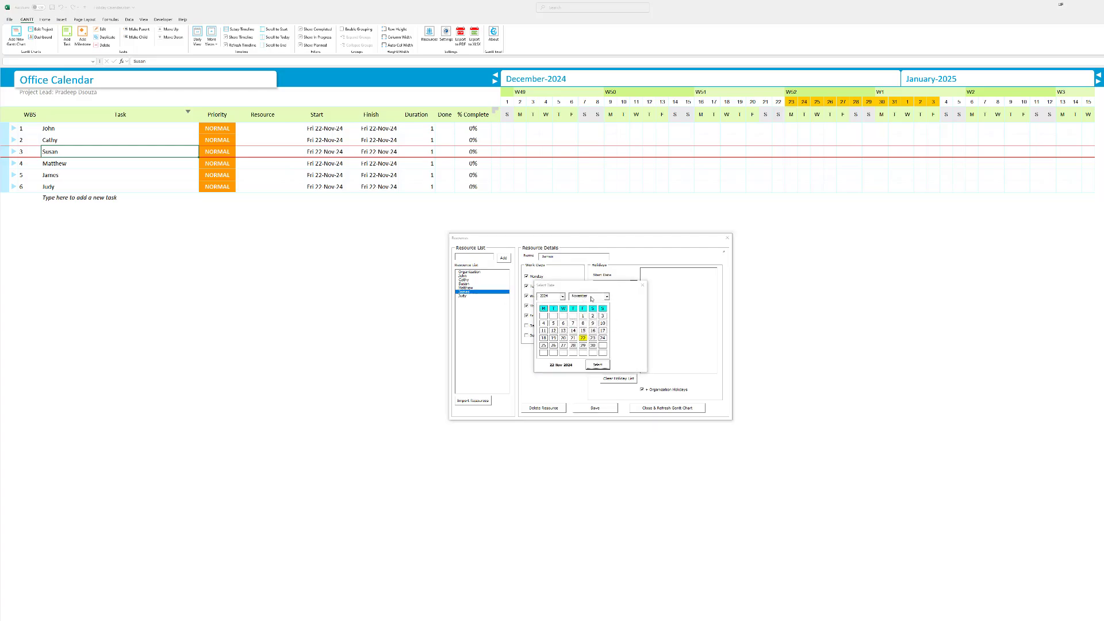
{"action": "left_click", "coordinate": [591, 298]}
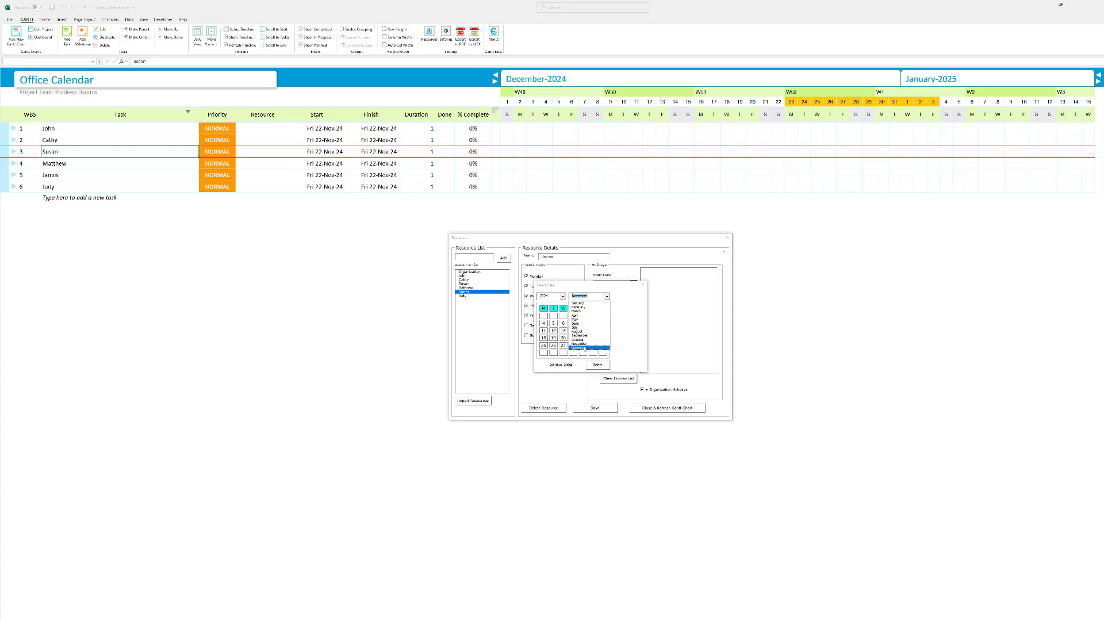
{"action": "left_click", "coordinate": [579, 347]}
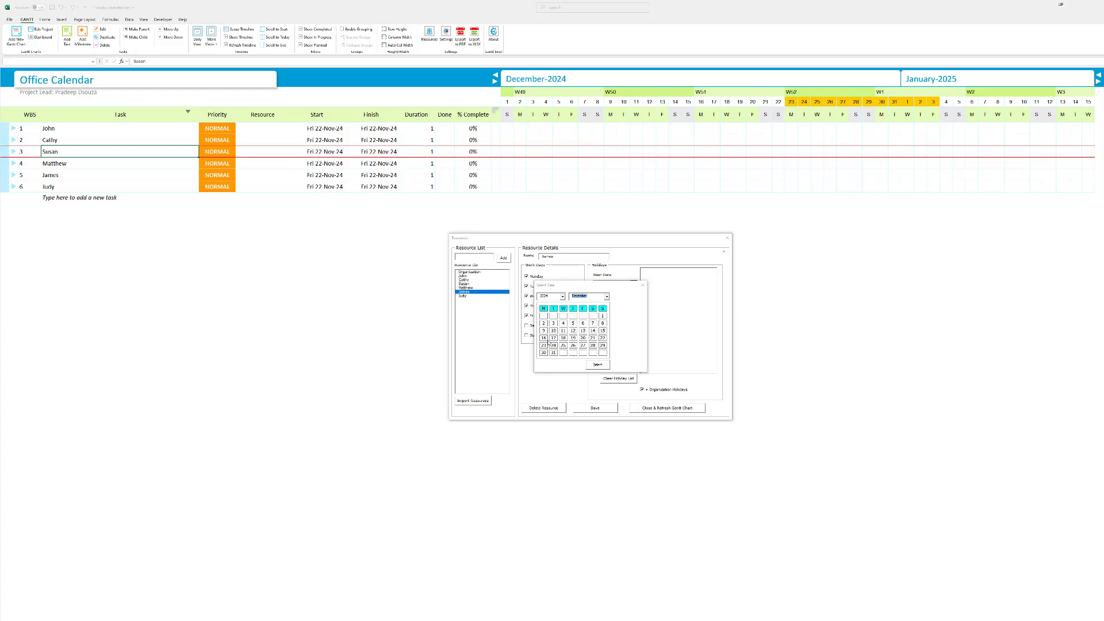
{"action": "left_click", "coordinate": [544, 338]}
{"action": "left_click", "coordinate": [602, 366]}
{"action": "left_click", "coordinate": [598, 325]}
{"action": "left_click", "coordinate": [583, 323]}
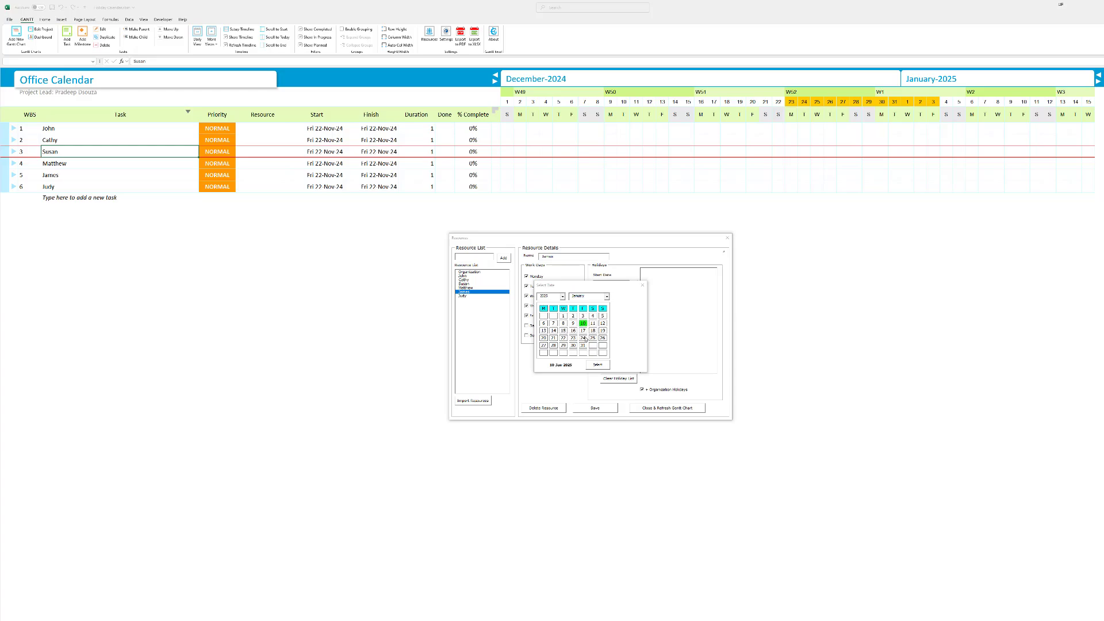
{"action": "left_click", "coordinate": [600, 365]}
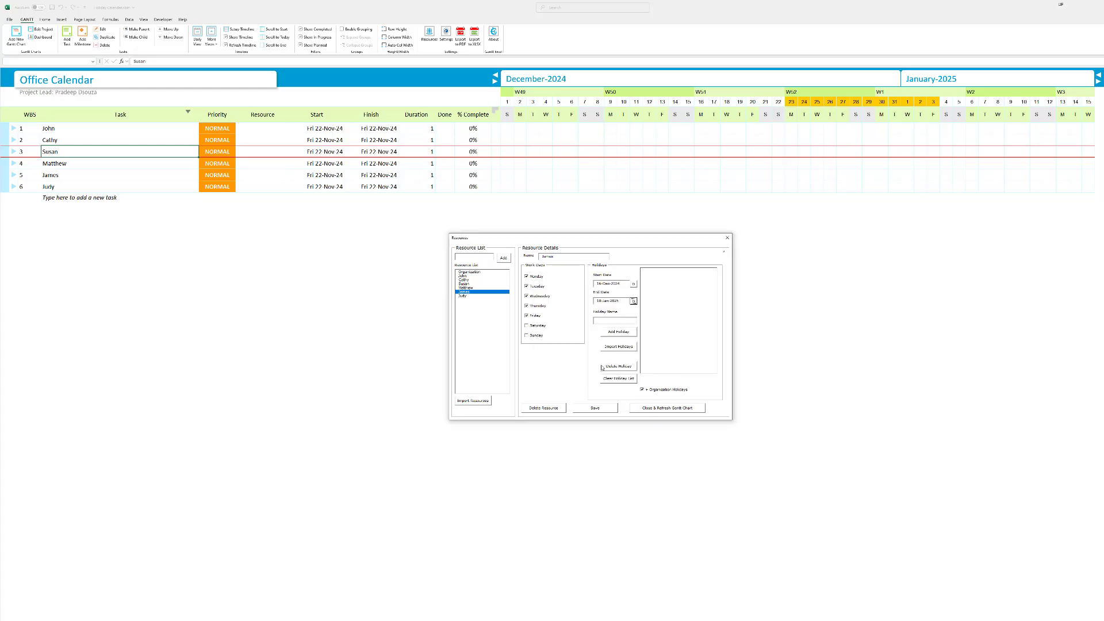
{"action": "left_click", "coordinate": [610, 319]}
{"action": "left_click", "coordinate": [617, 332]}
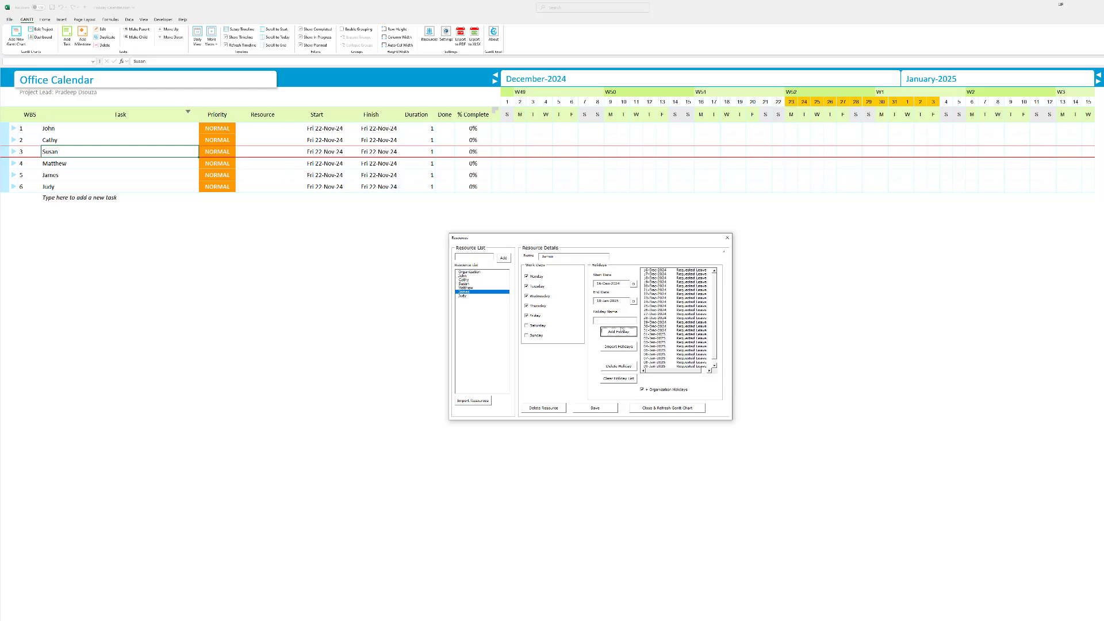
{"action": "left_click", "coordinate": [604, 410]}
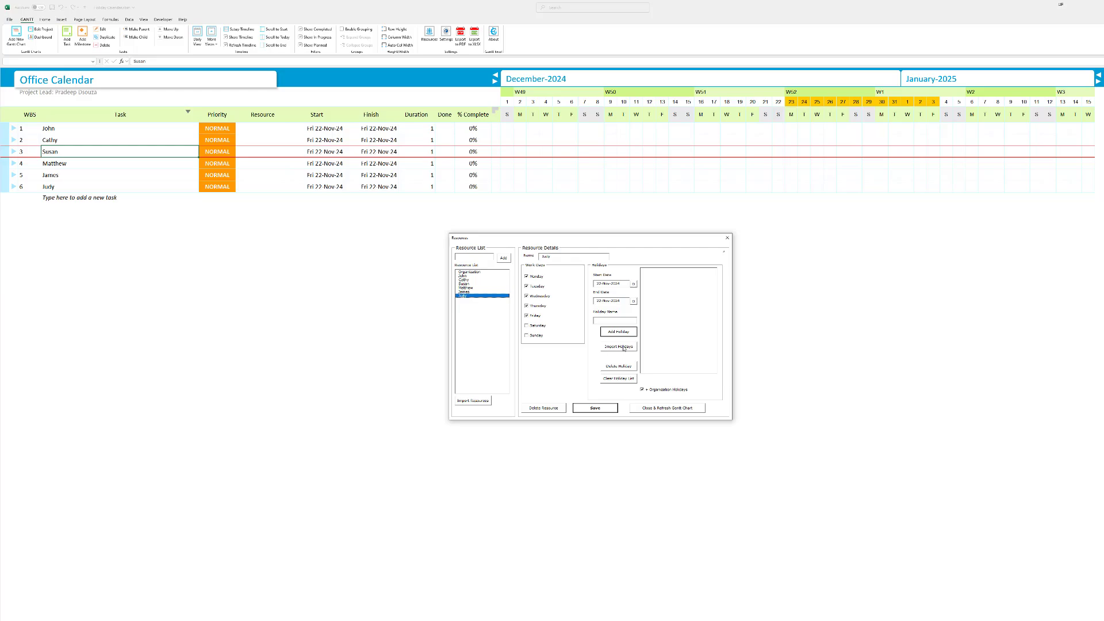
- Save the sixth team member's settings, then close Resources and refresh the Gantt chart
{"action": "left_click", "coordinate": [598, 410]}
{"action": "left_click", "coordinate": [656, 408]}
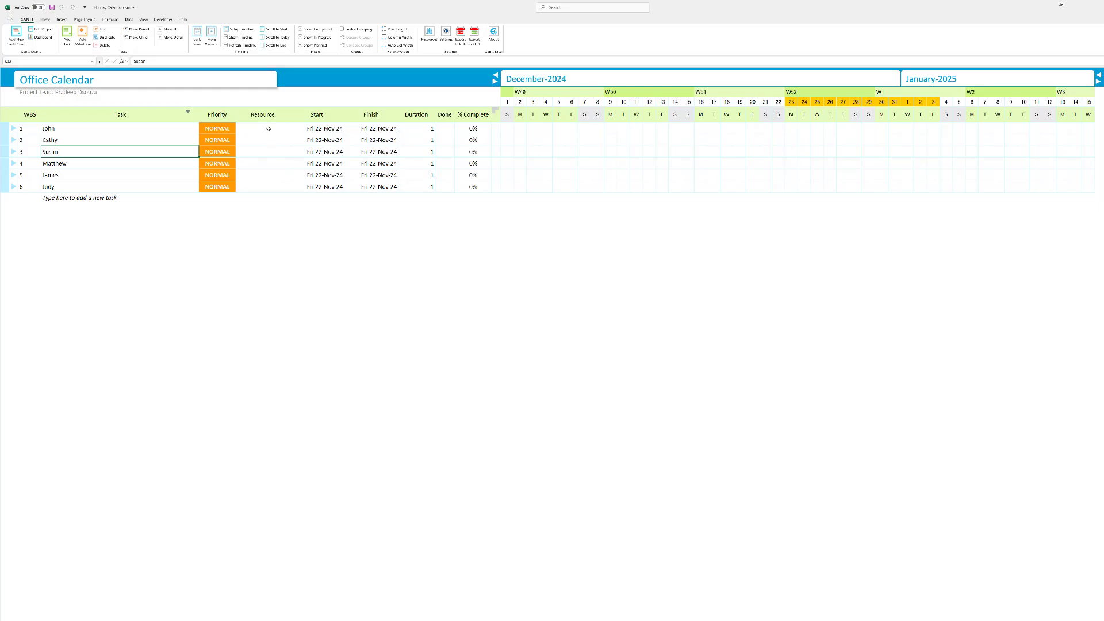
- Assign John as the resource for task row 1 and type Cathy for row 2
{"action": "double_click", "coordinate": [269, 128]}
{"action": "left_click", "coordinate": [520, 290]}
{"action": "left_click", "coordinate": [590, 313]}
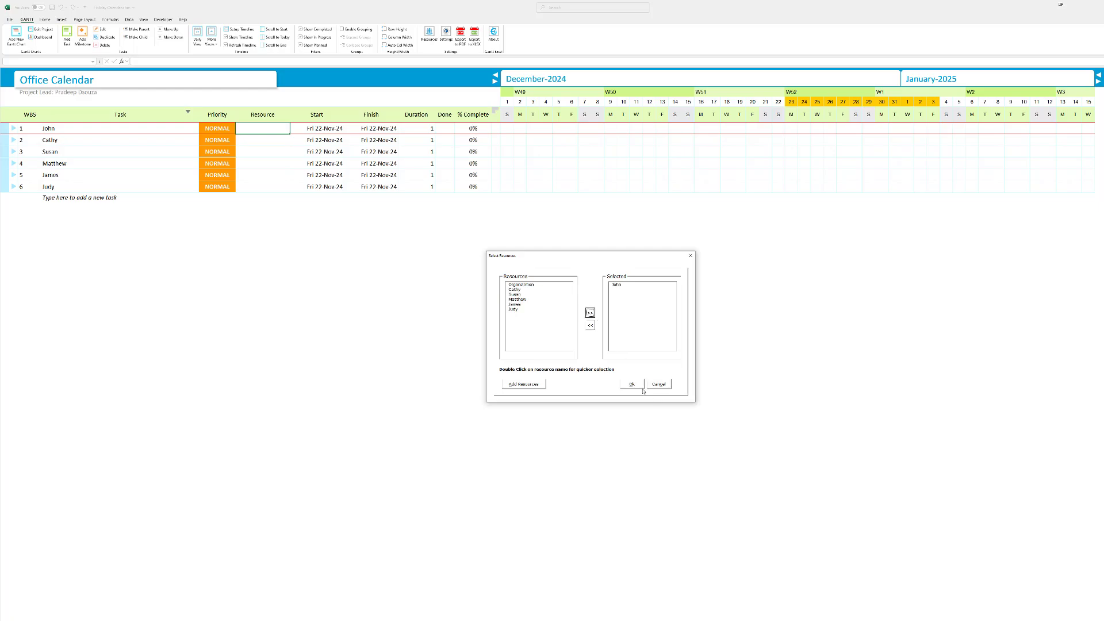
{"action": "left_click", "coordinate": [642, 387]}
{"action": "left_click", "coordinate": [284, 142]}
{"action": "type", "text": "Cathy"}
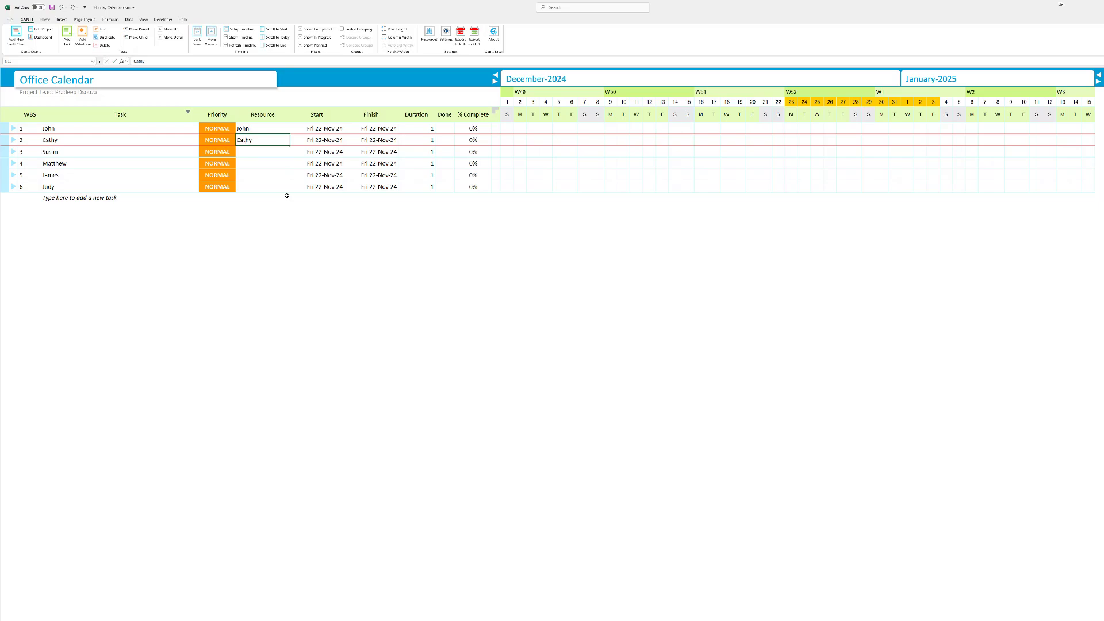
{"action": "key", "text": "Return"}
- Assign Susan, Matthew, James and Judy as resources for task rows 3 to 6
{"action": "double_click", "coordinate": [519, 301]}
{"action": "left_click", "coordinate": [631, 384]}
{"action": "key", "text": "Return"}
{"action": "left_click", "coordinate": [631, 383]}
{"action": "double_click", "coordinate": [514, 309]}
{"action": "left_click", "coordinate": [631, 383]}
{"action": "double_click", "coordinate": [516, 314]}
{"action": "key", "text": "Return"}
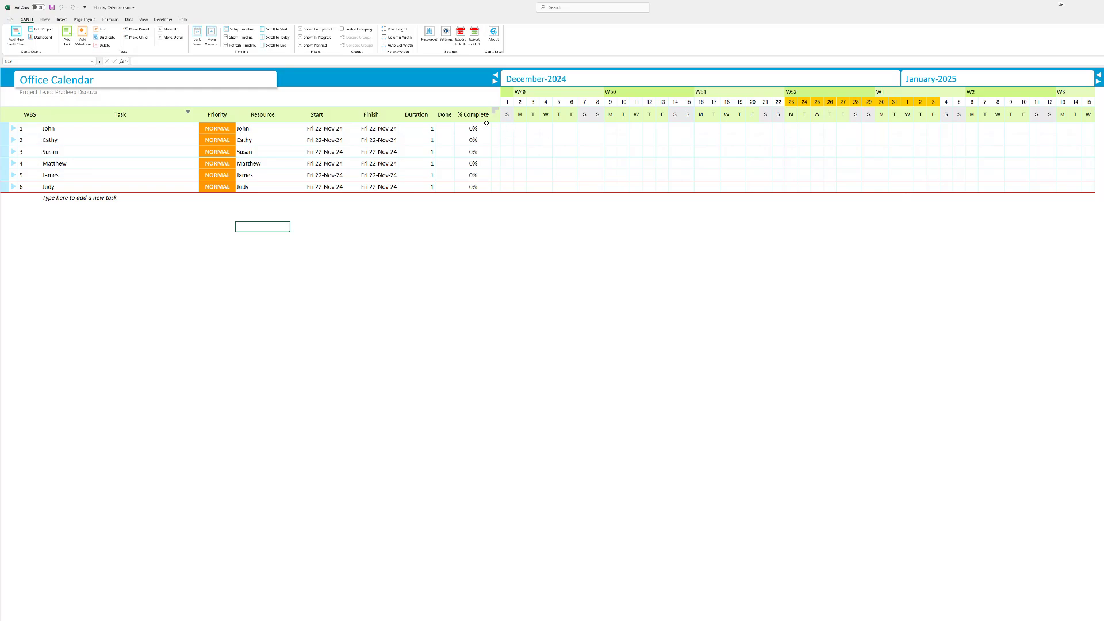
- Turn on Highlight Holidays Per Resource and Highlight Non-Working Days Per Resource in Settings
{"action": "left_click", "coordinate": [449, 39]}
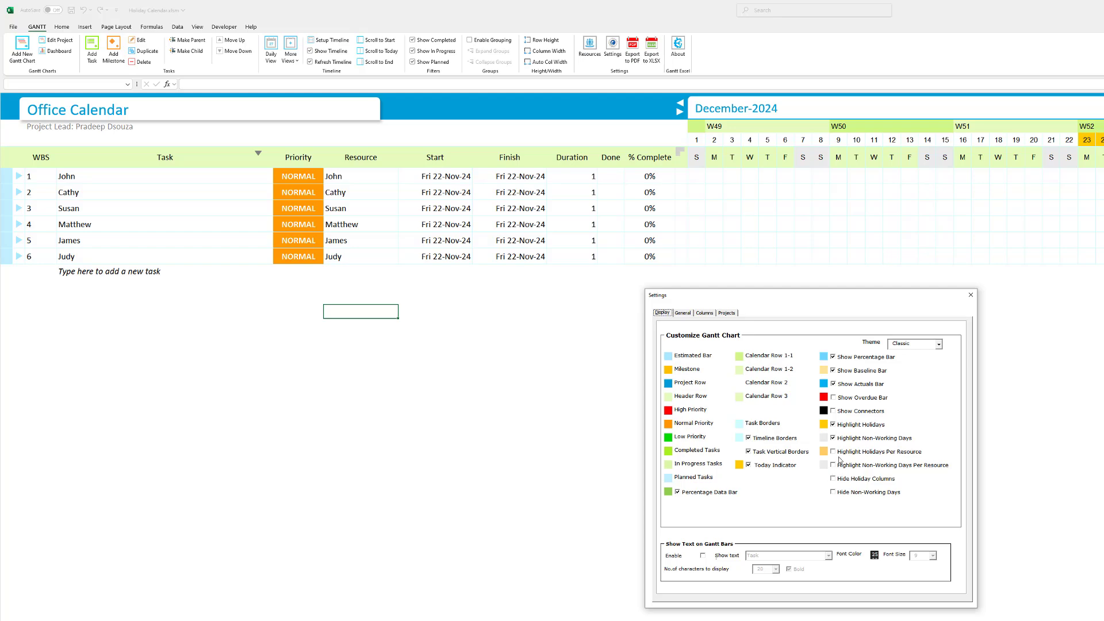
{"action": "left_click", "coordinate": [833, 452]}
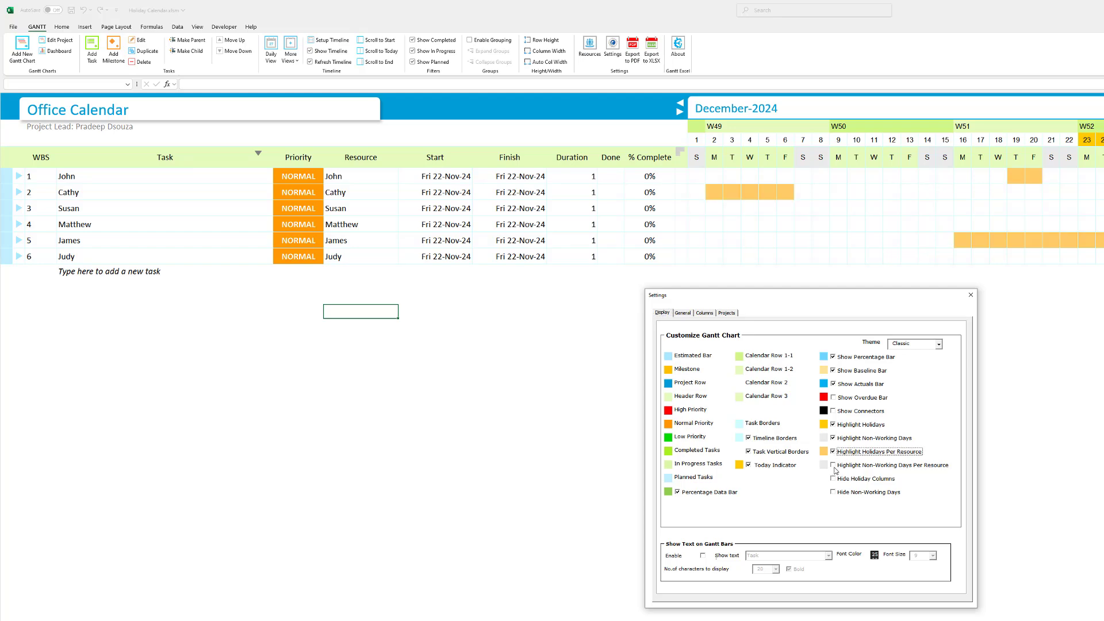
{"action": "left_click", "coordinate": [833, 465]}
{"action": "left_click", "coordinate": [260, 130]}
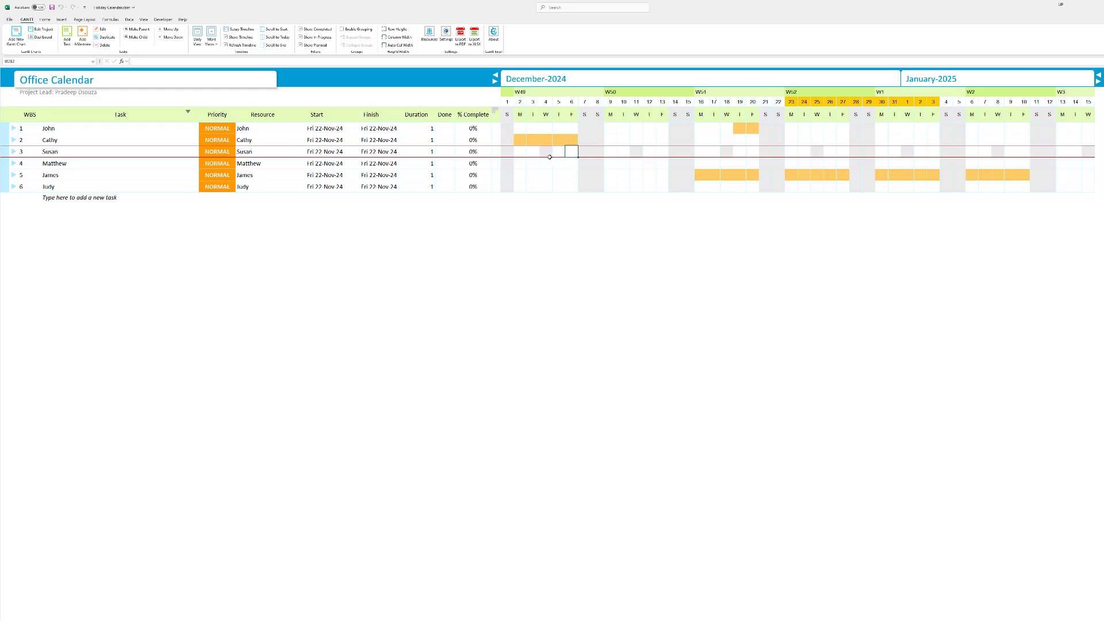
{"action": "left_click", "coordinate": [575, 244]}
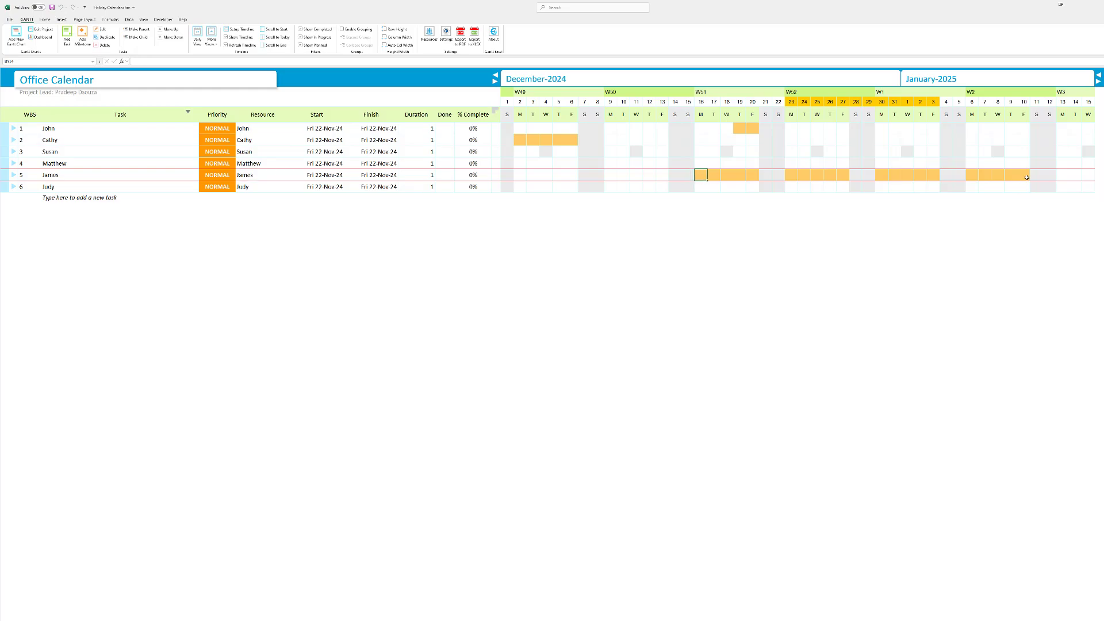
{"action": "left_click", "coordinate": [1026, 176]}
- Hide the Done, % Complete, Duration, Finish and Start columns in Settings
{"action": "left_click", "coordinate": [446, 38]}
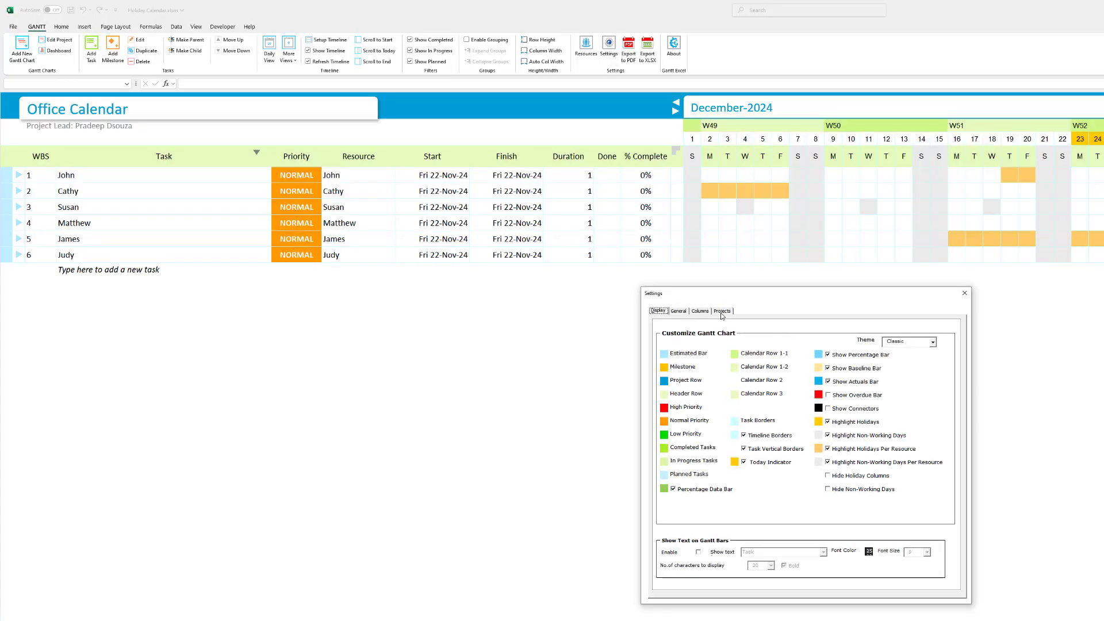
{"action": "left_click", "coordinate": [722, 312]}
{"action": "left_click", "coordinate": [705, 311]}
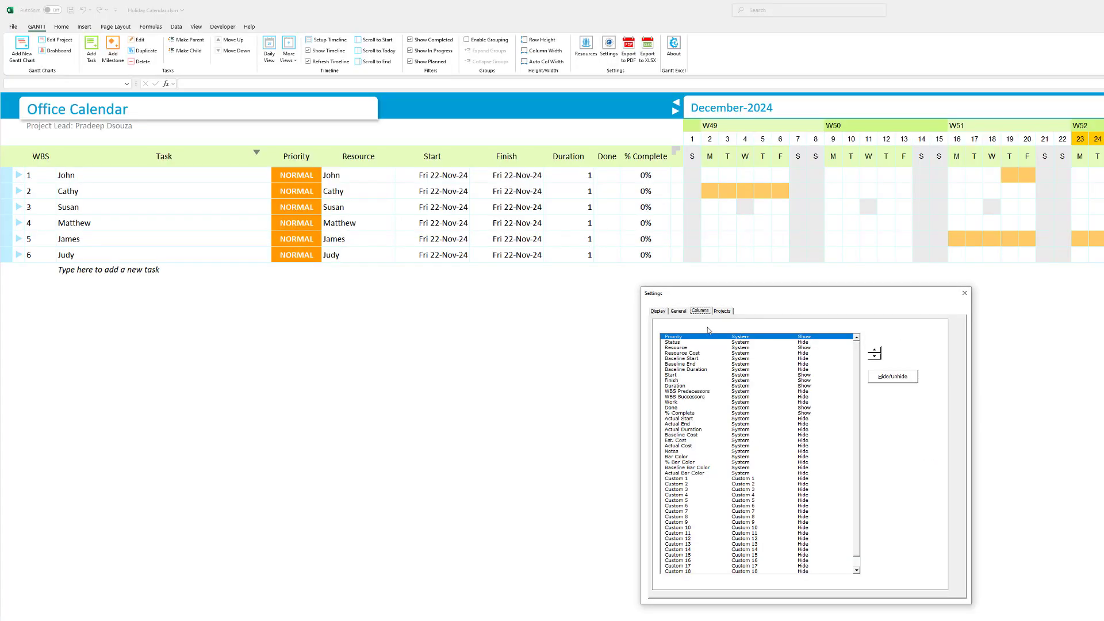
{"action": "double_click", "coordinate": [676, 407]}
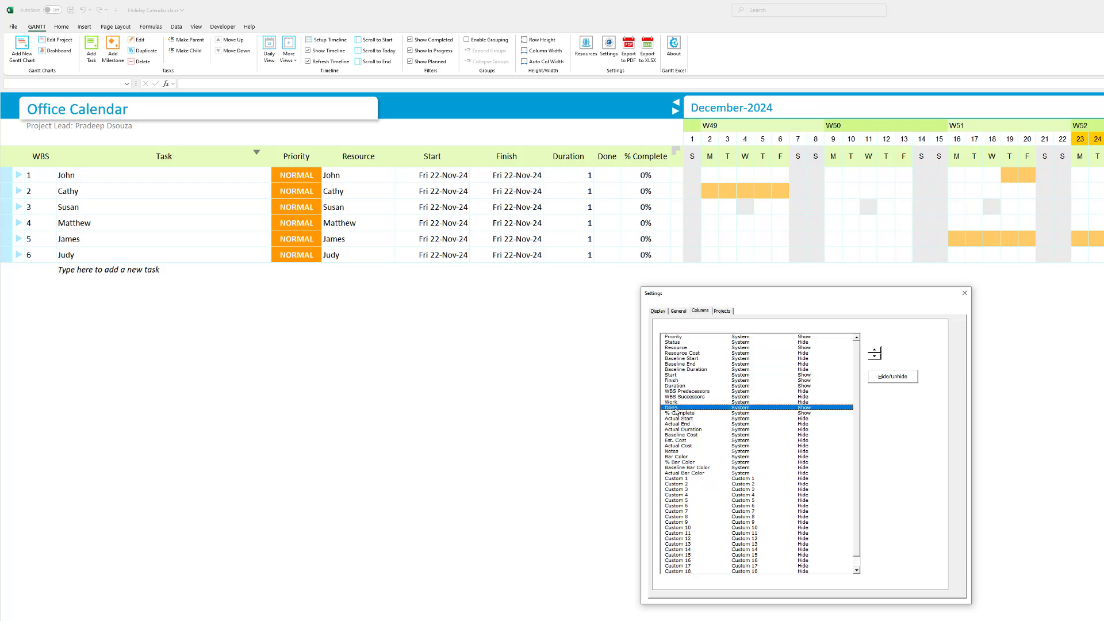
{"action": "double_click", "coordinate": [676, 414]}
{"action": "double_click", "coordinate": [682, 386]}
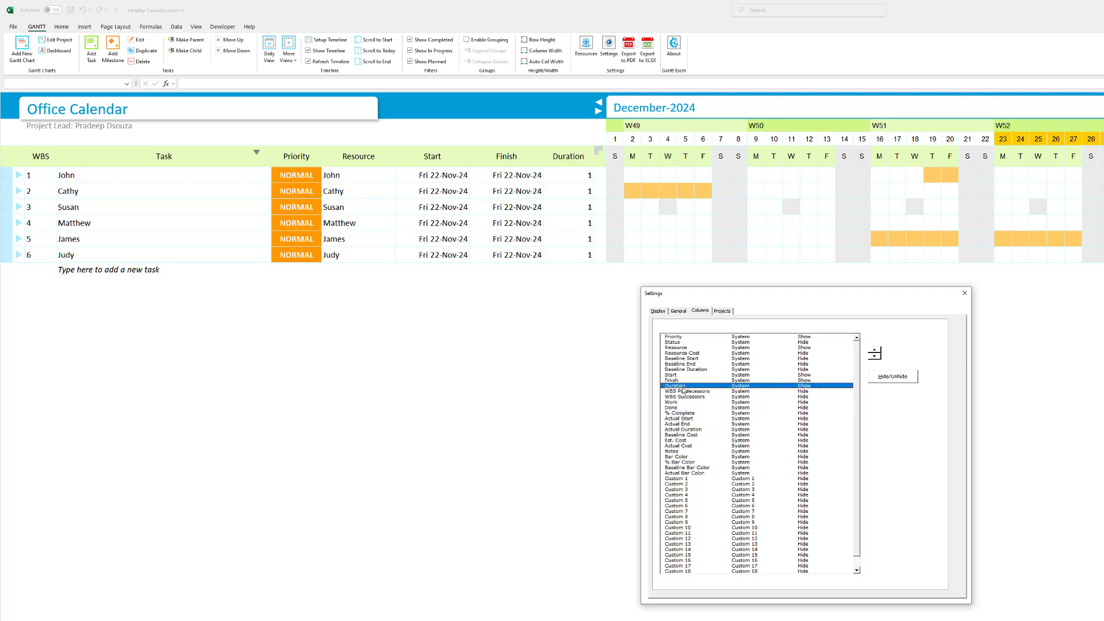
{"action": "double_click", "coordinate": [680, 380]}
{"action": "double_click", "coordinate": [679, 375]}
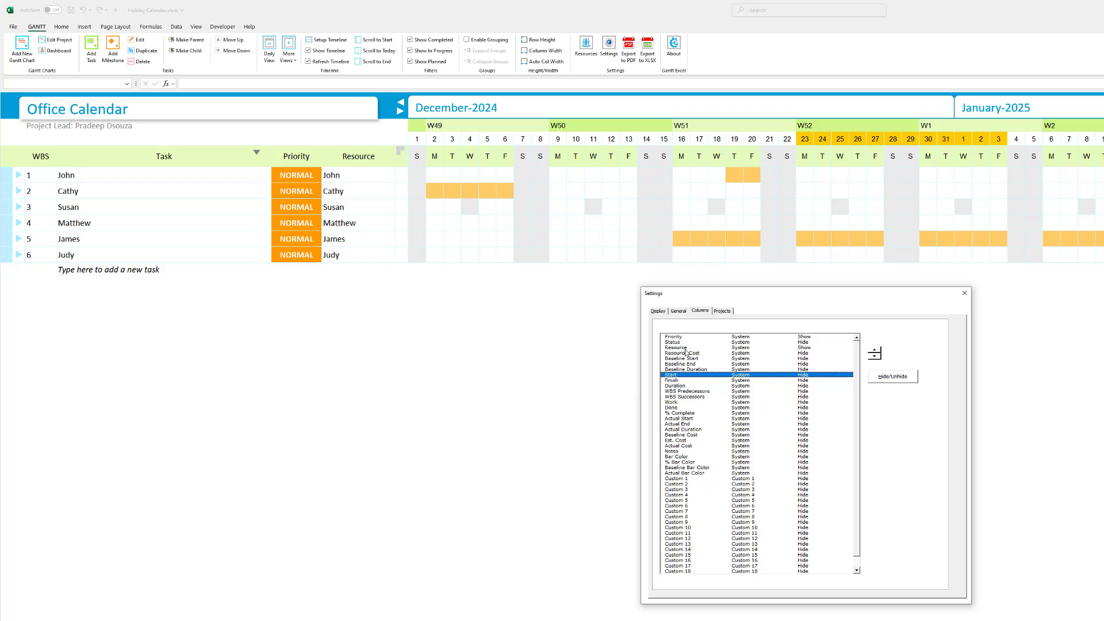
- Hide the Resource and Priority columns and close the column settings
{"action": "double_click", "coordinate": [685, 348]}
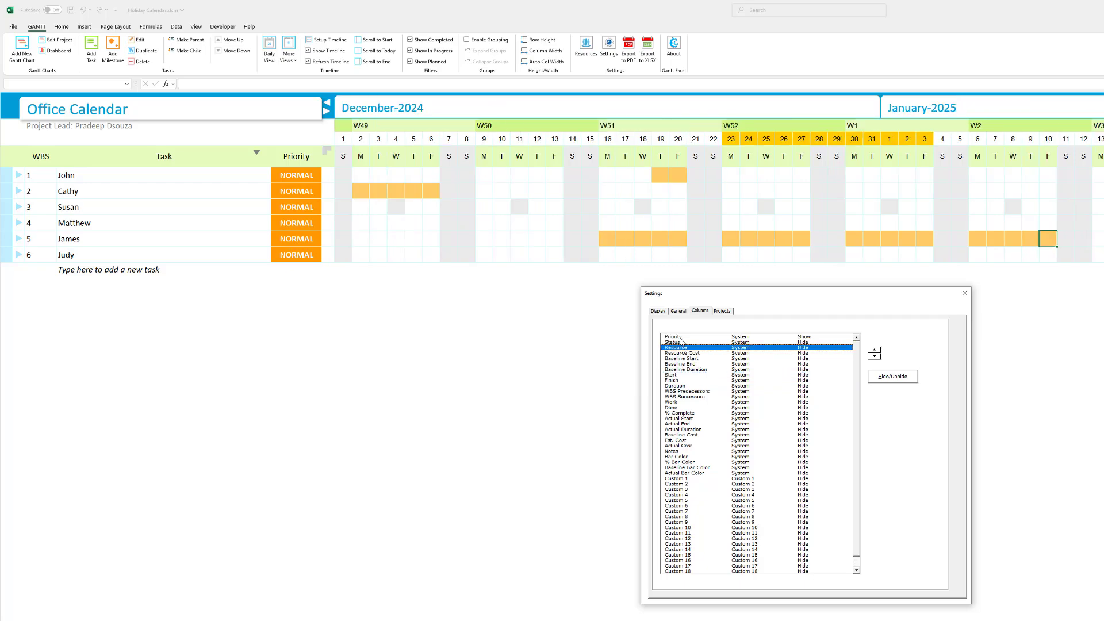
{"action": "left_click", "coordinate": [681, 337]}
{"action": "double_click", "coordinate": [681, 337]}
{"action": "key", "text": "Escape"}
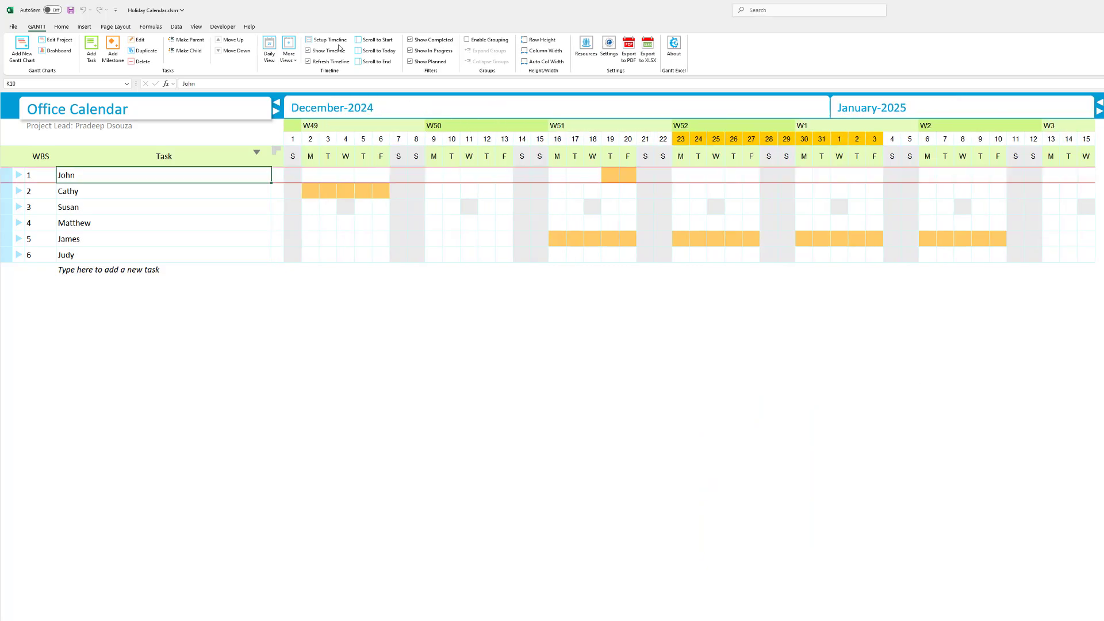
{"action": "left_click", "coordinate": [542, 50]}
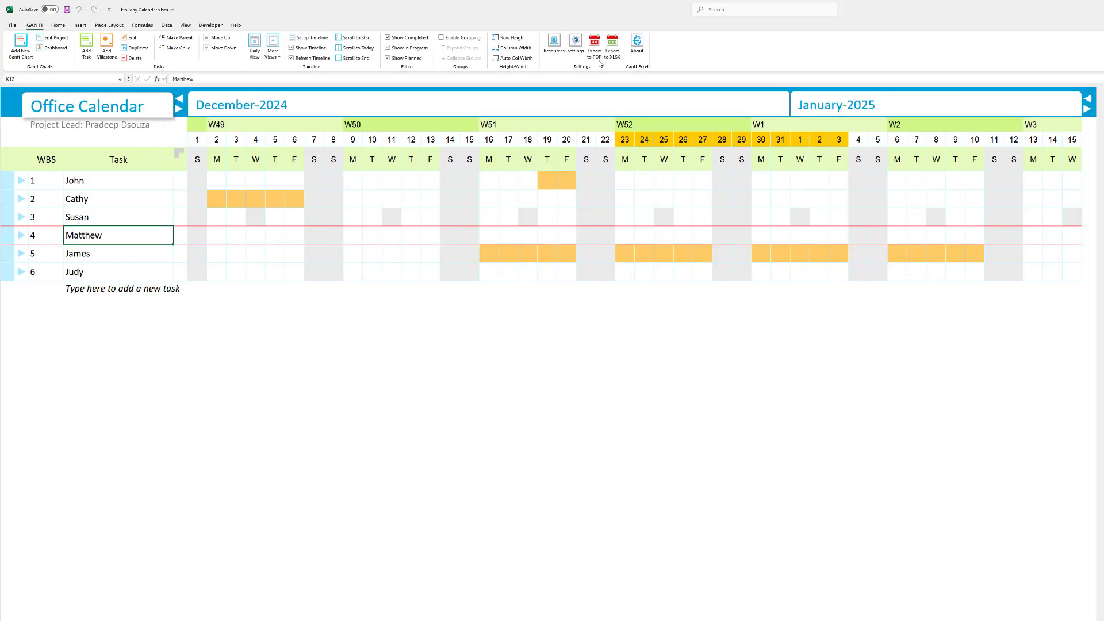
- Preview the Blue, Excel and Dark chart themes, then return to Classic
{"action": "left_click", "coordinate": [578, 54]}
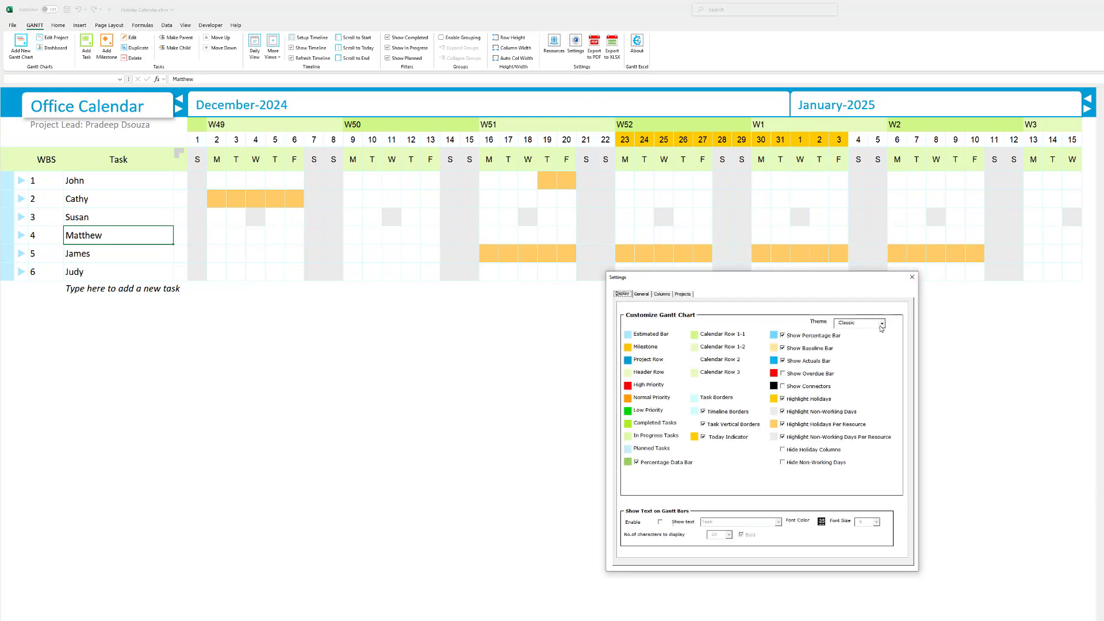
{"action": "left_click", "coordinate": [881, 325]}
{"action": "left_click", "coordinate": [876, 333]}
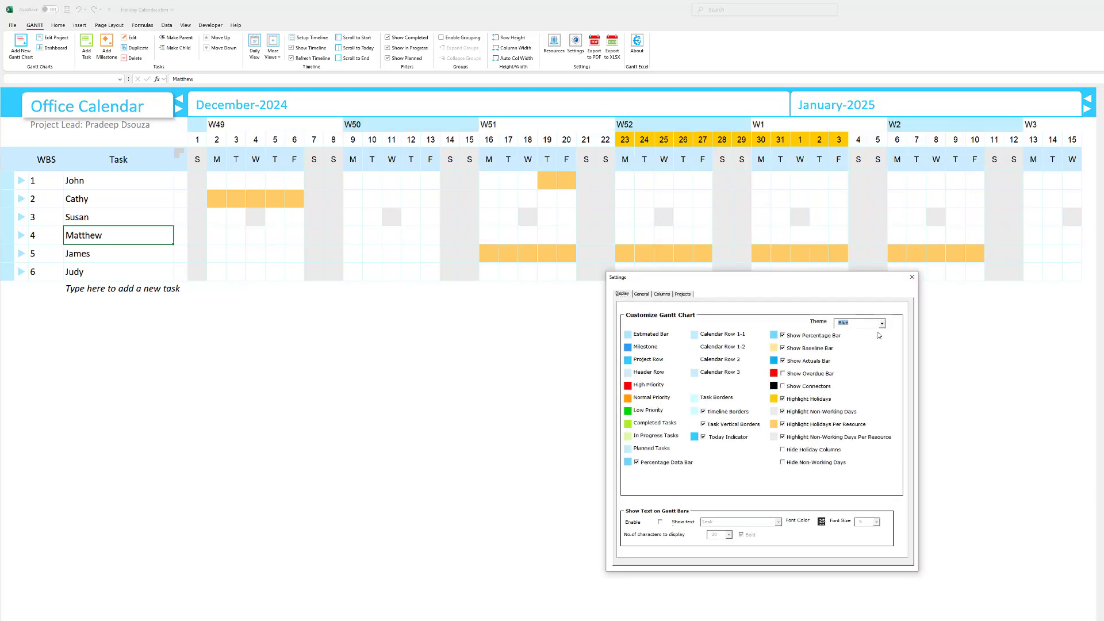
{"action": "left_click", "coordinate": [881, 324]}
{"action": "left_click", "coordinate": [871, 344]}
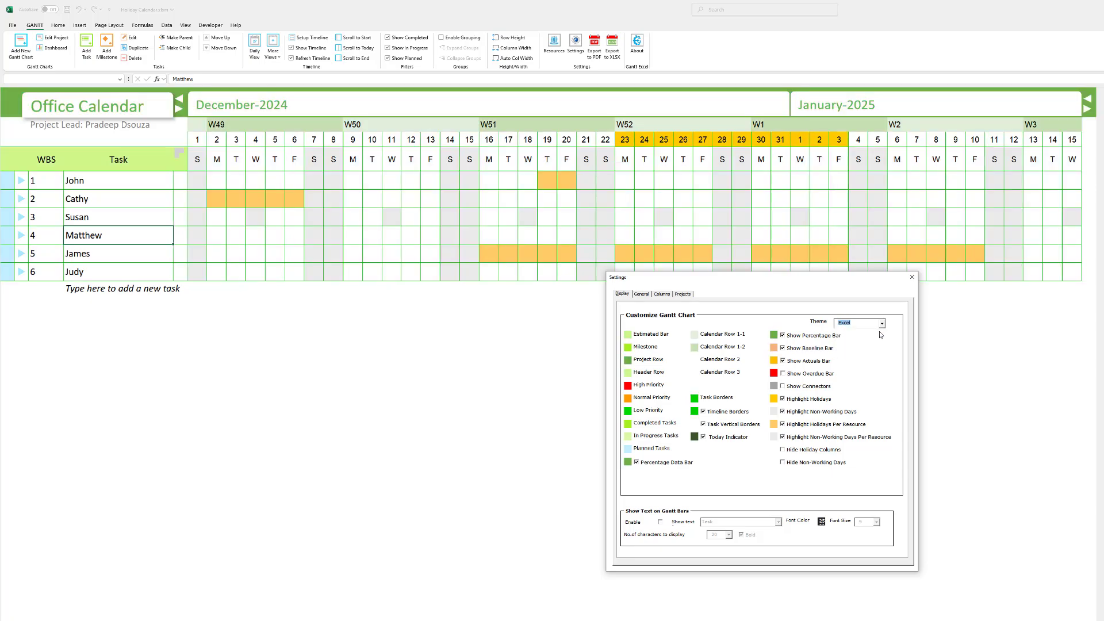
{"action": "left_click", "coordinate": [882, 324]}
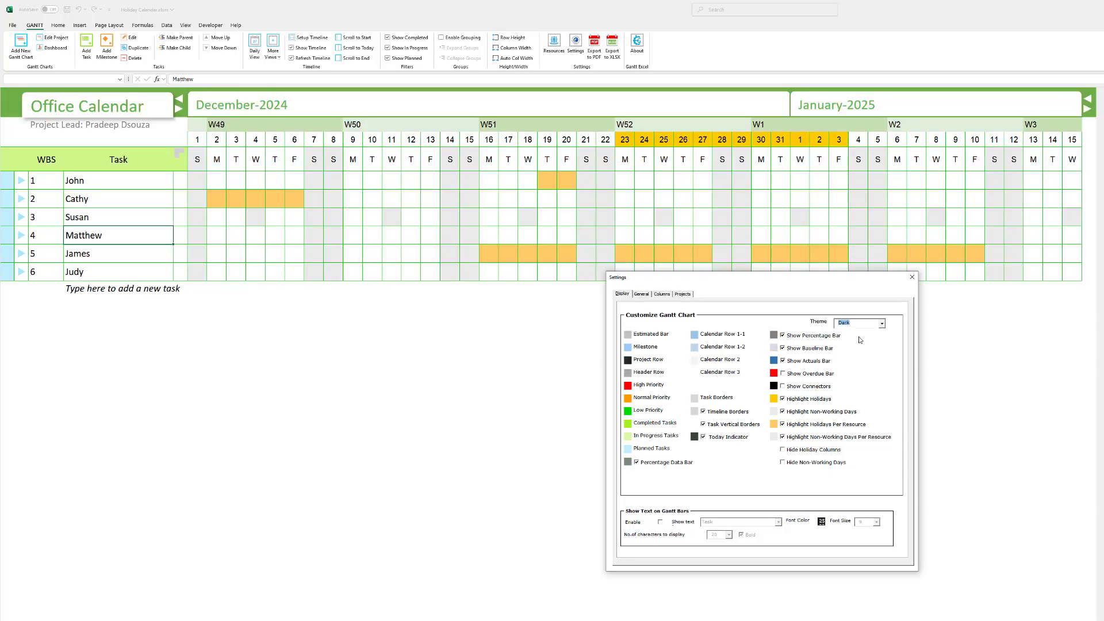
{"action": "left_click", "coordinate": [874, 348]}
{"action": "left_click", "coordinate": [882, 324]}
{"action": "left_click", "coordinate": [857, 337]}
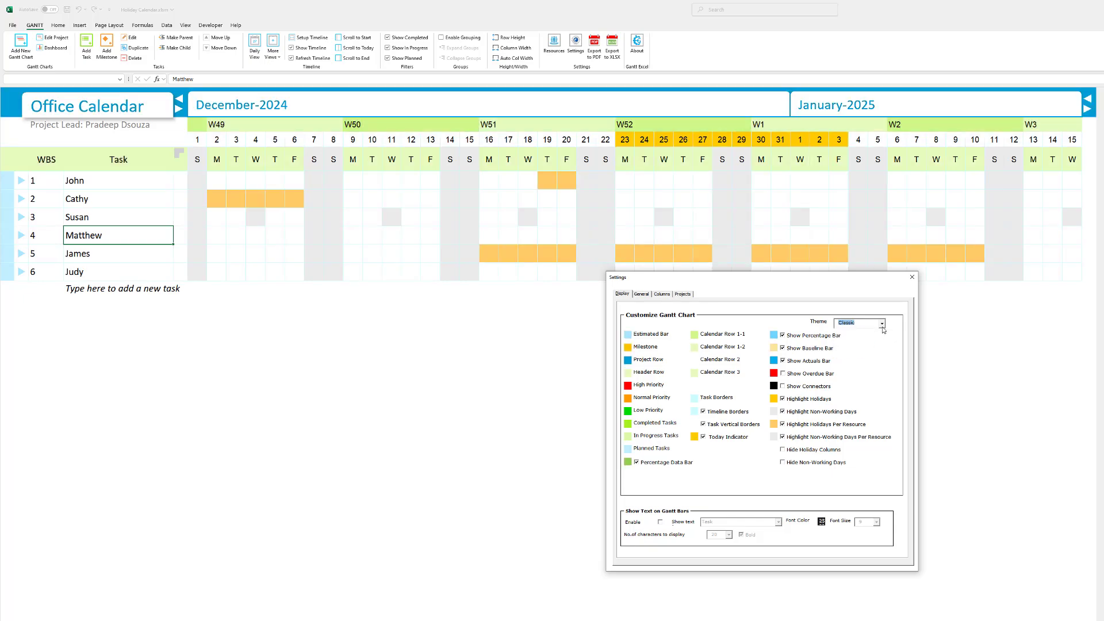
{"action": "left_click", "coordinate": [881, 324]}
- Switch to the Custom theme and color holiday highlighting light blue
{"action": "left_click", "coordinate": [857, 353]}
{"action": "left_click_drag", "start_coordinate": [818, 280], "coordinate": [688, 367]}
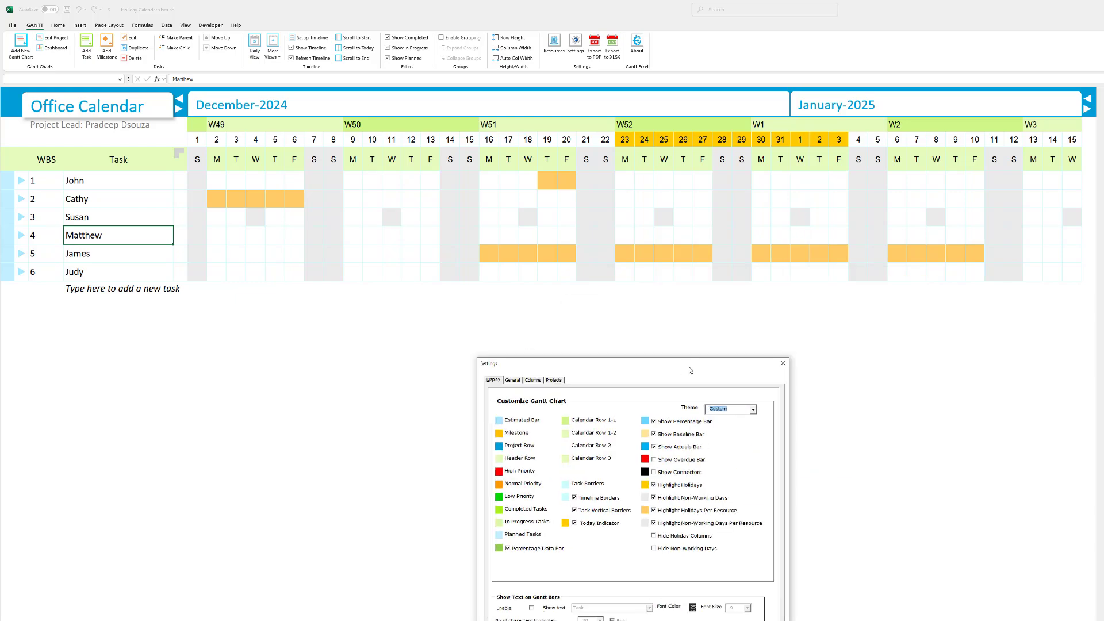
{"action": "left_click", "coordinate": [645, 484]}
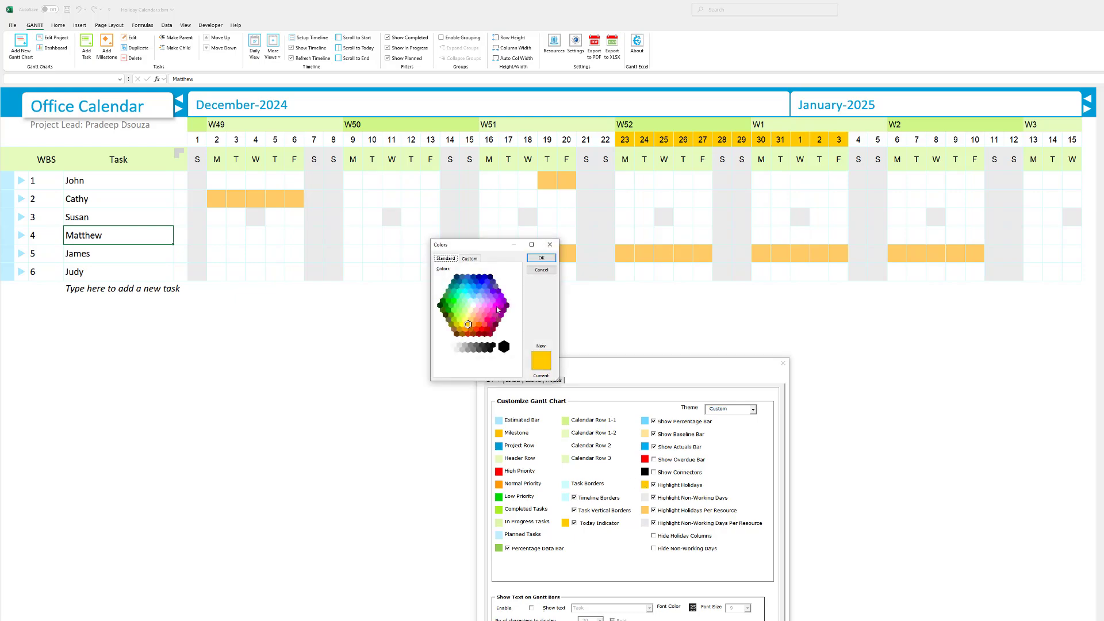
{"action": "left_click", "coordinate": [467, 286]}
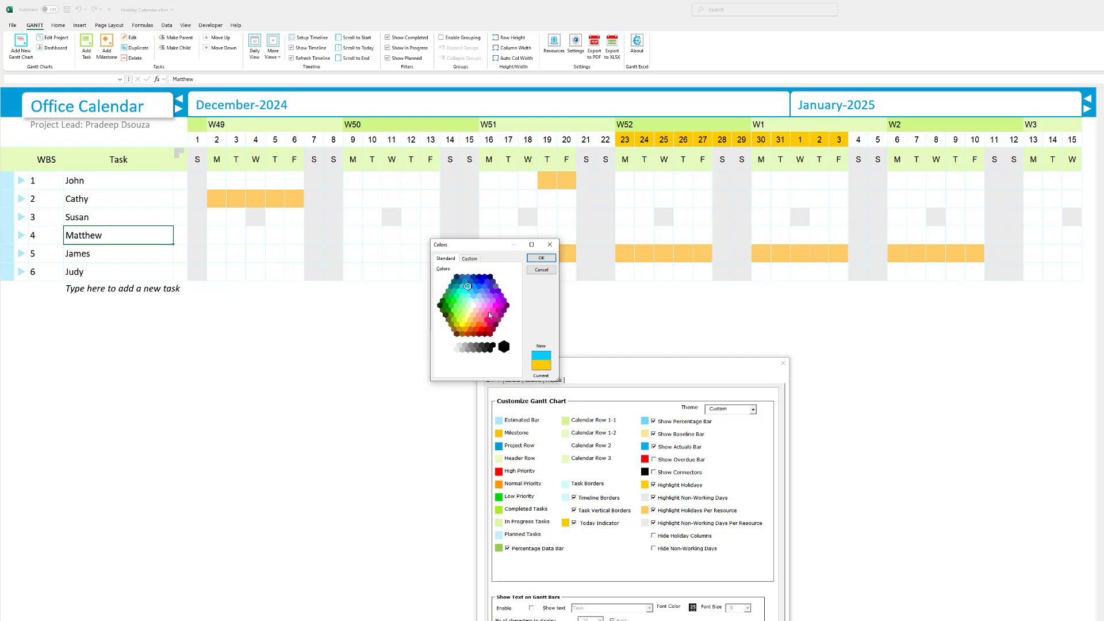
{"action": "left_click", "coordinate": [549, 262]}
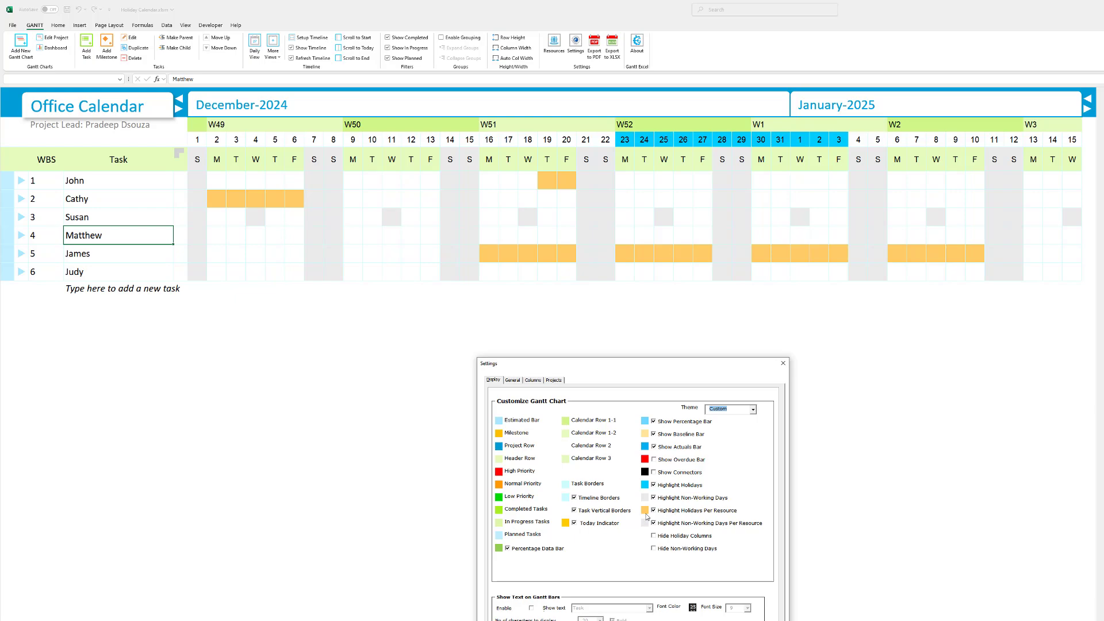
- Color per-person leave orange-red and per-person non-working days salmon
{"action": "left_click", "coordinate": [645, 511]}
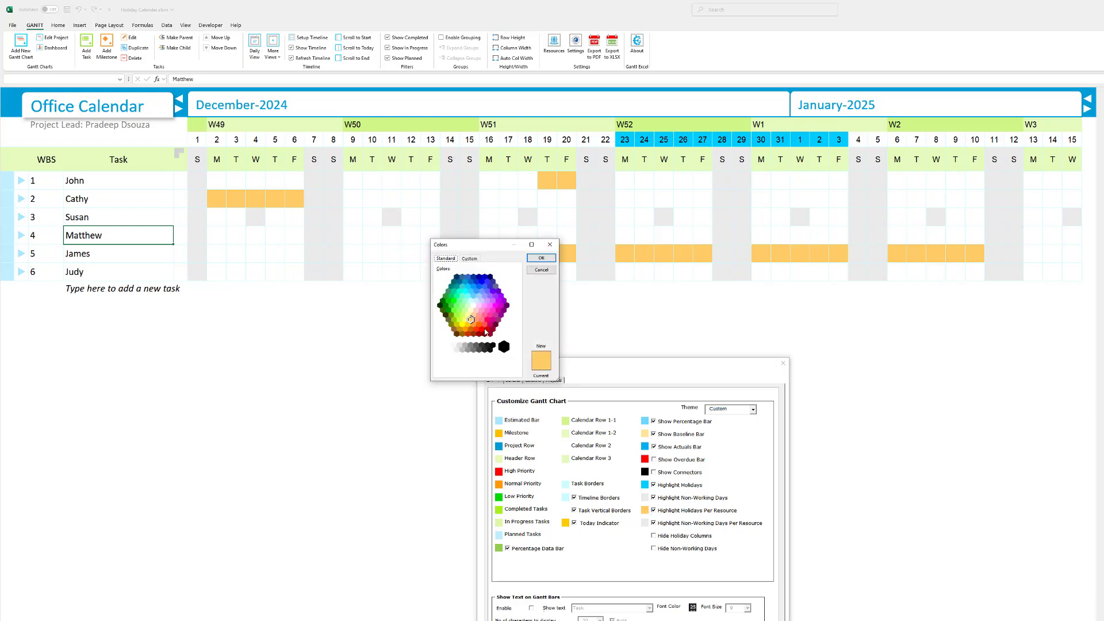
{"action": "left_click", "coordinate": [481, 334]}
{"action": "left_click", "coordinate": [476, 329]}
{"action": "left_click", "coordinate": [541, 258]}
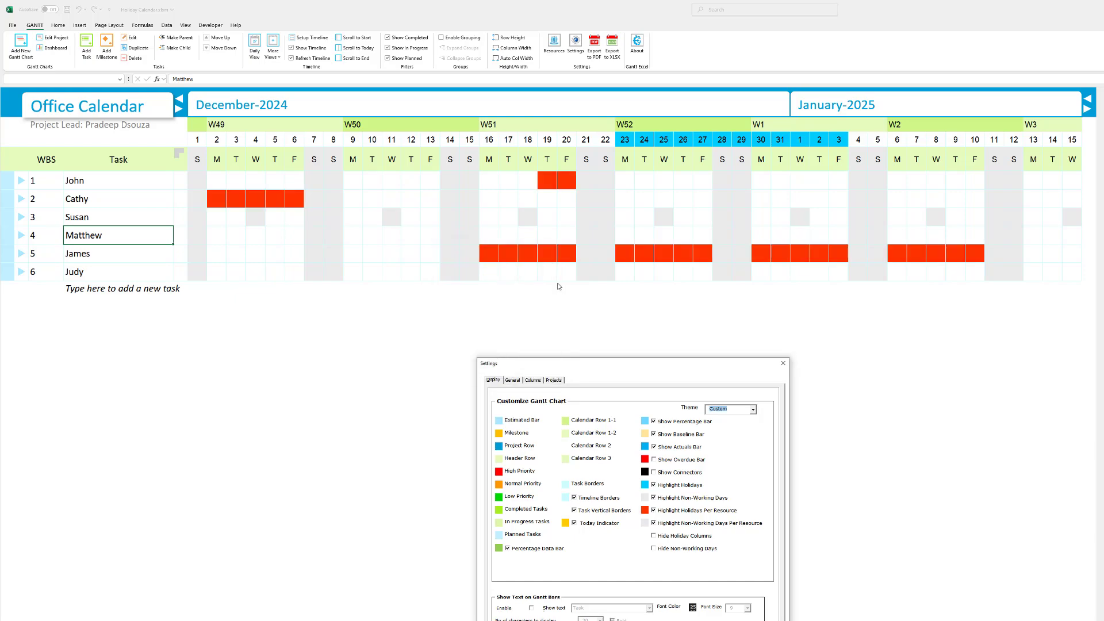
{"action": "left_click", "coordinate": [644, 523]}
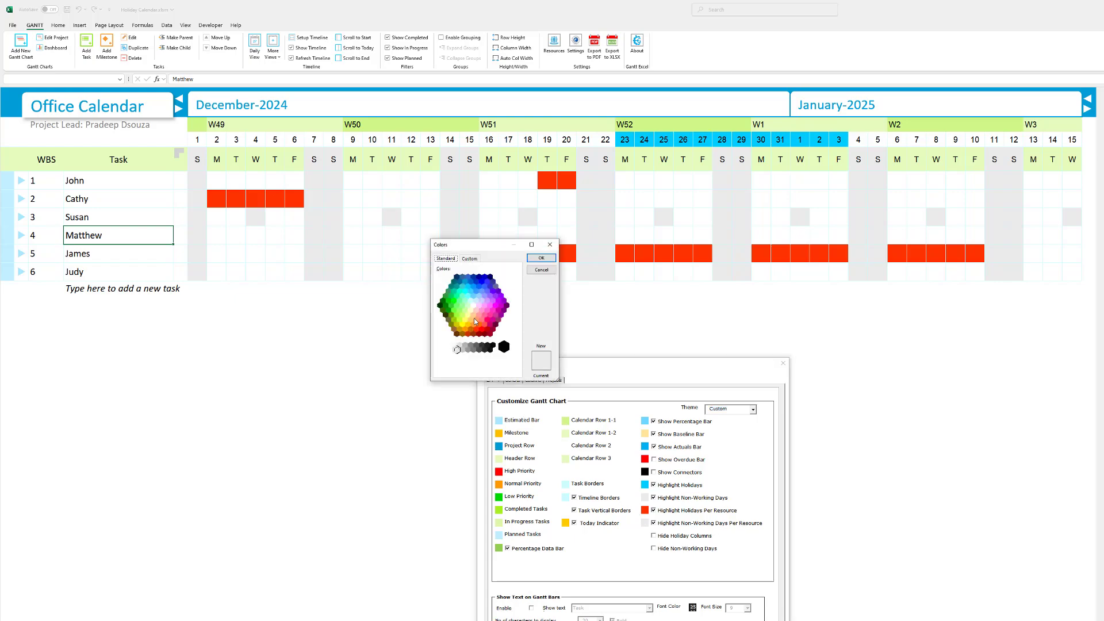
{"action": "left_click", "coordinate": [477, 320]}
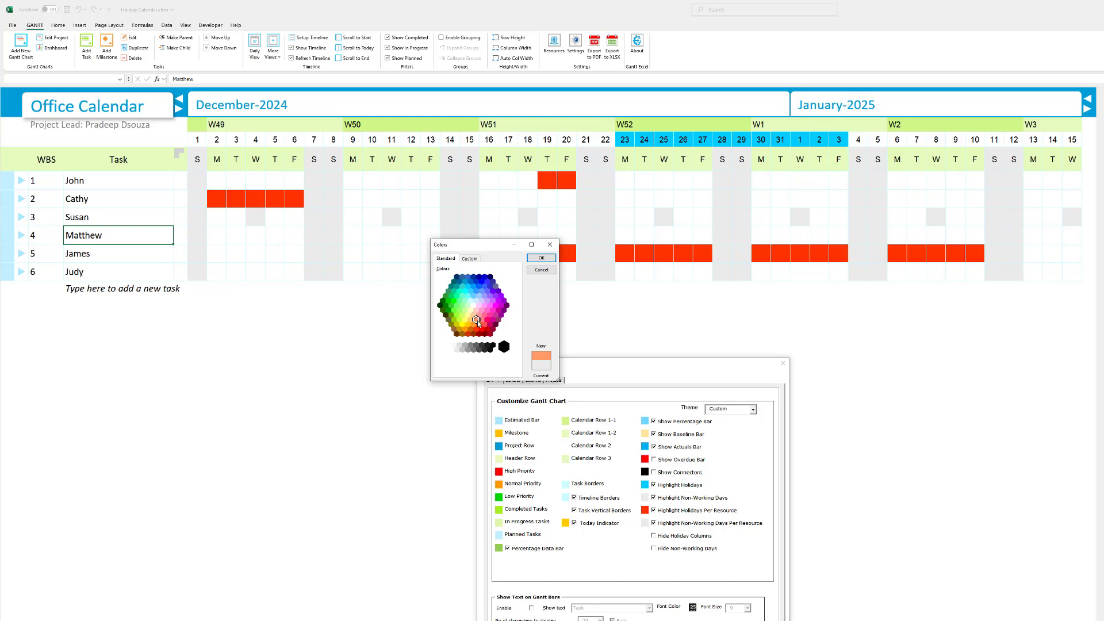
{"action": "left_click", "coordinate": [540, 259]}
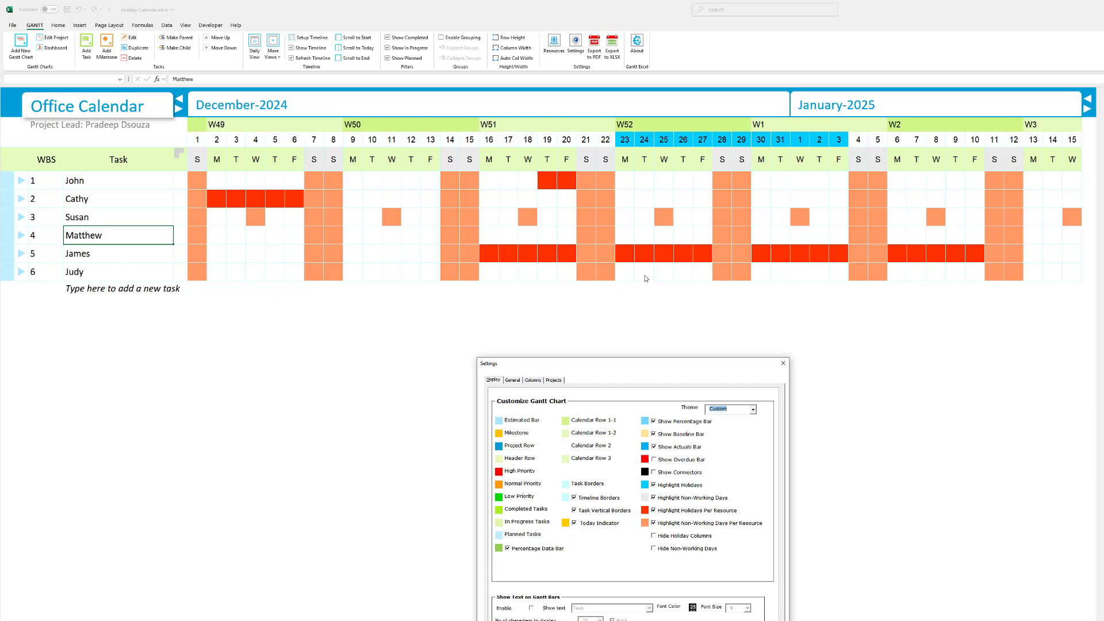
- Preview Hide Holiday Columns and Hide Non-Working Days, then unhide all columns
{"action": "left_click", "coordinate": [653, 536]}
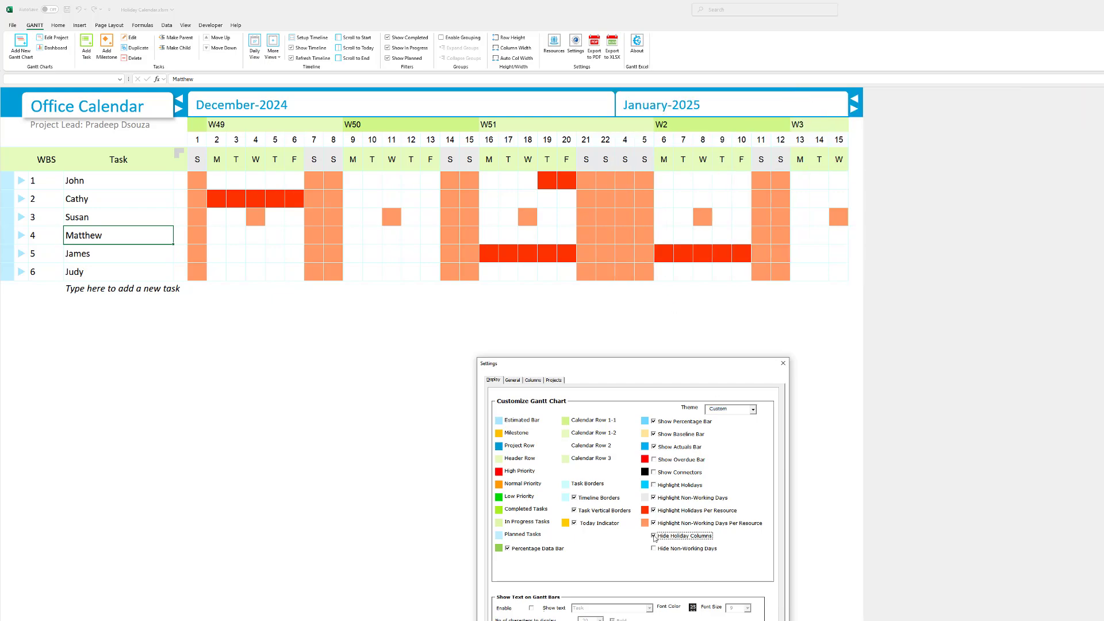
{"action": "left_click", "coordinate": [654, 536]}
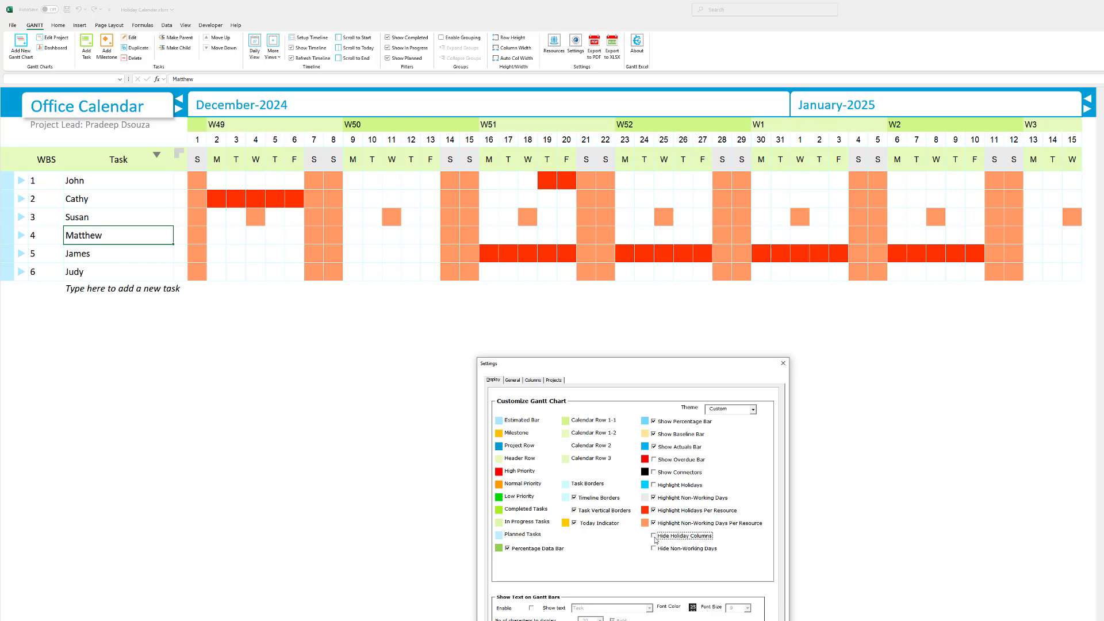
{"action": "left_click", "coordinate": [653, 536]}
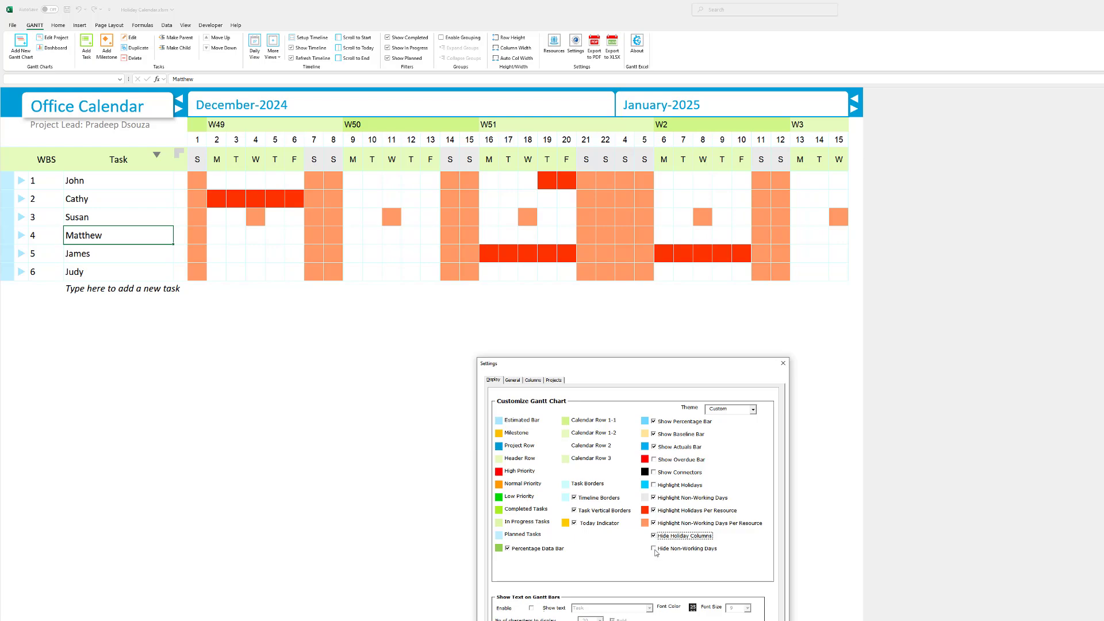
{"action": "left_click", "coordinate": [654, 549]}
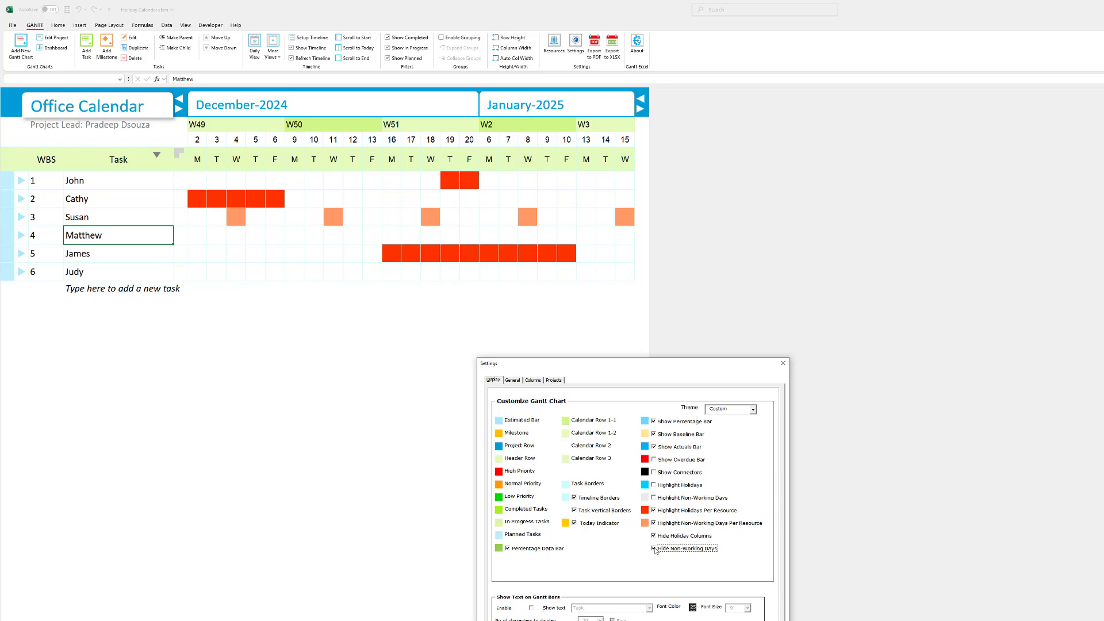
{"action": "left_click", "coordinate": [654, 549]}
{"action": "left_click", "coordinate": [654, 535]}
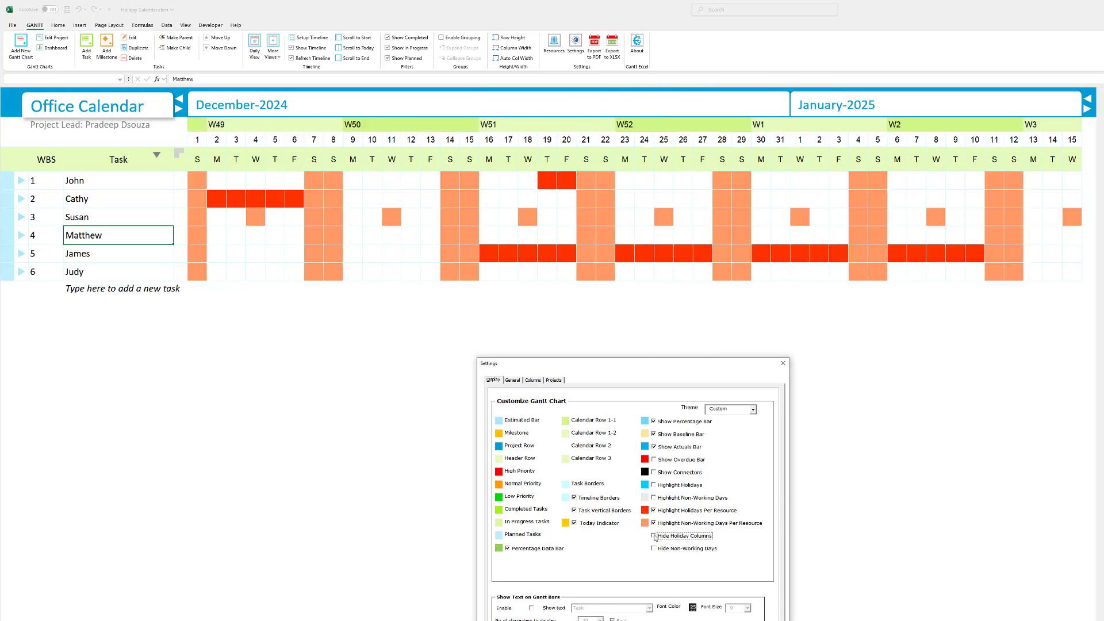
- Re-enable Highlight Holidays and Highlight Non-Working Days so 23 Dec–3 Jan shows light blue
{"action": "left_click", "coordinate": [654, 486]}
{"action": "left_click", "coordinate": [654, 499]}
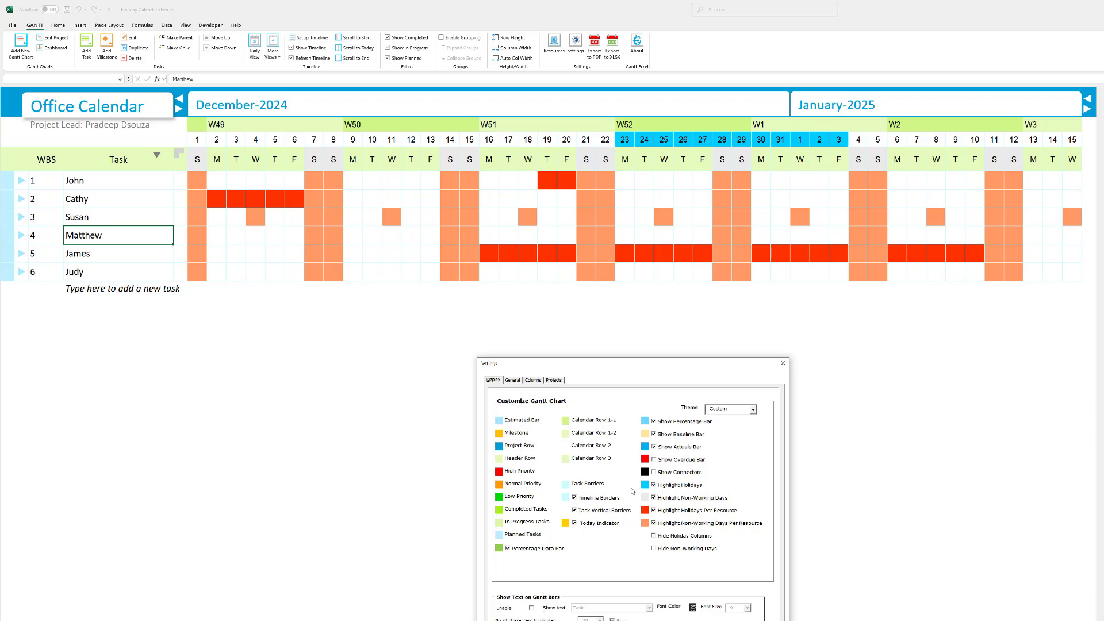
- Close the Settings dialog to view the finished holiday calendar
{"action": "left_click", "coordinate": [783, 363]}
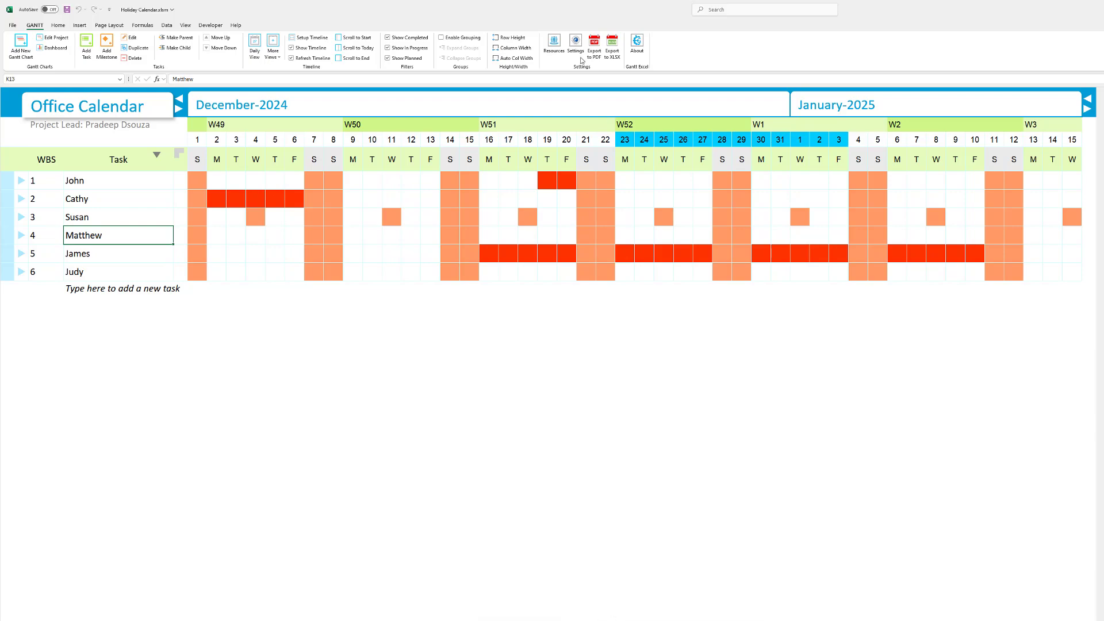